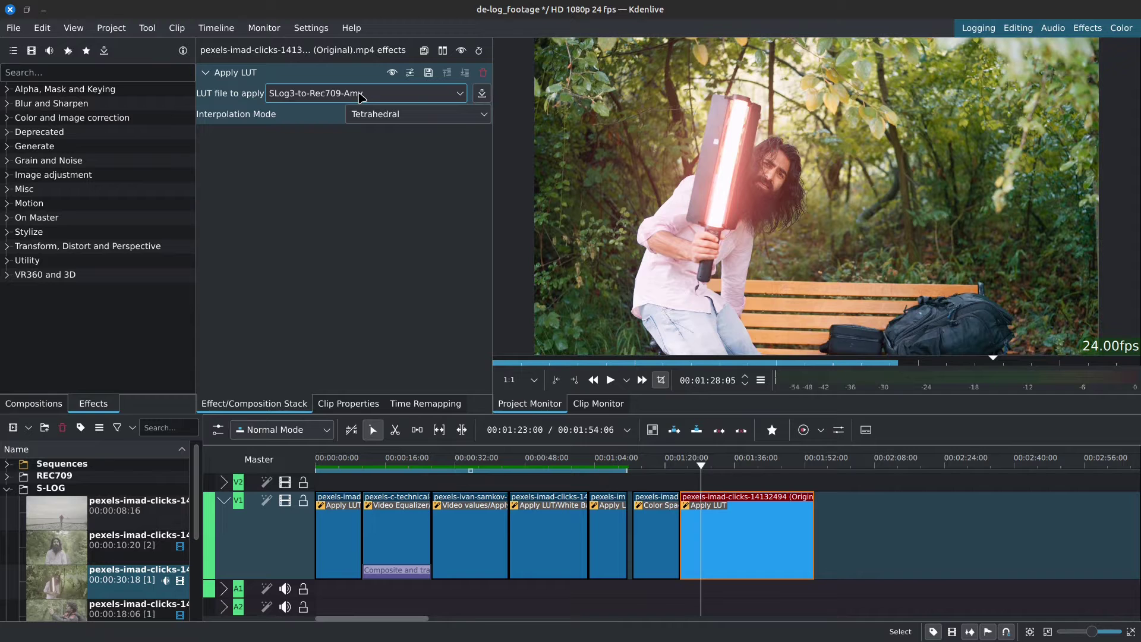
Cycle the clip's LUT through SLog3-to-Rec709-FilmBoost10, Amy, PB_Basin, ending on PB_Butte
{"action": "left_click", "coordinate": [376, 239]}
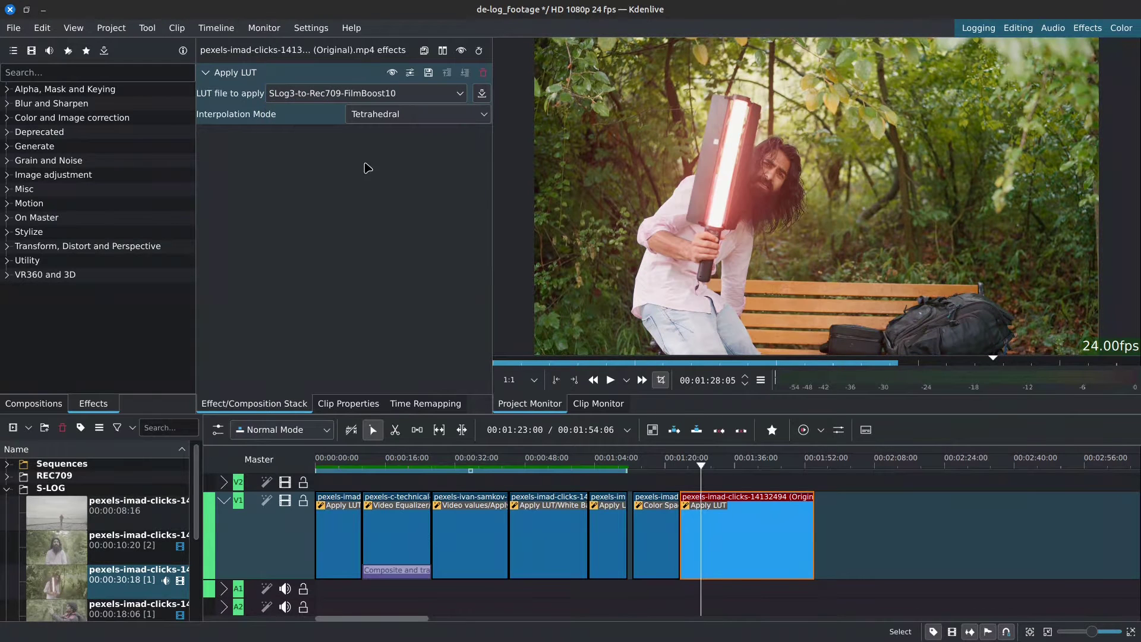
{"action": "left_click", "coordinate": [373, 256]}
{"action": "left_click", "coordinate": [369, 94]}
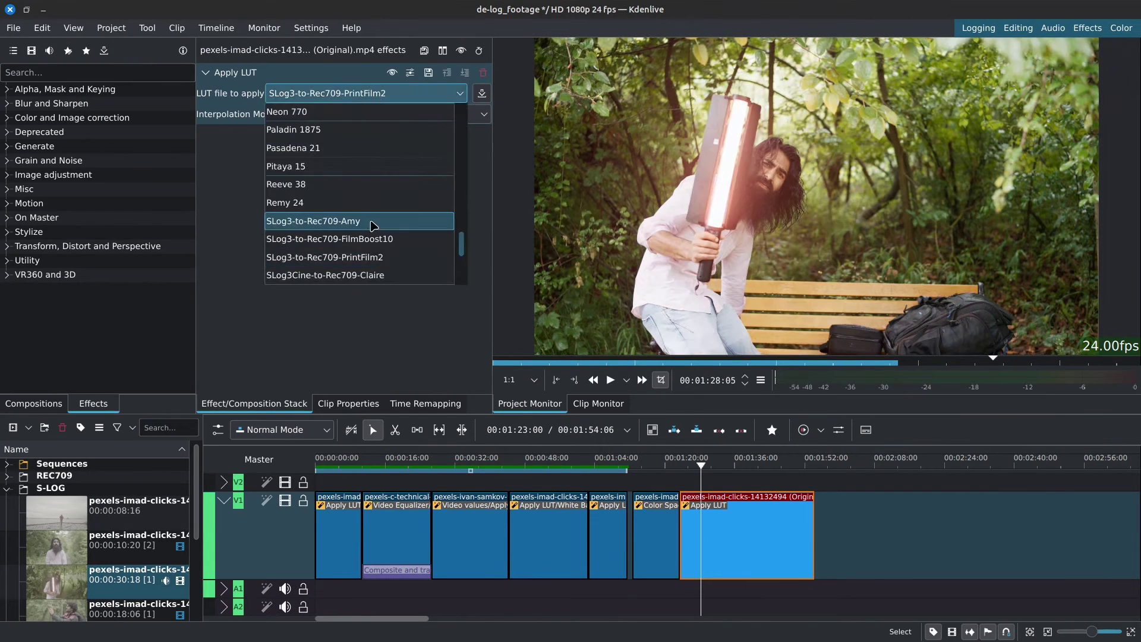
{"action": "left_click", "coordinate": [373, 222]}
{"action": "left_click", "coordinate": [333, 93]}
{"action": "left_click", "coordinate": [312, 134]}
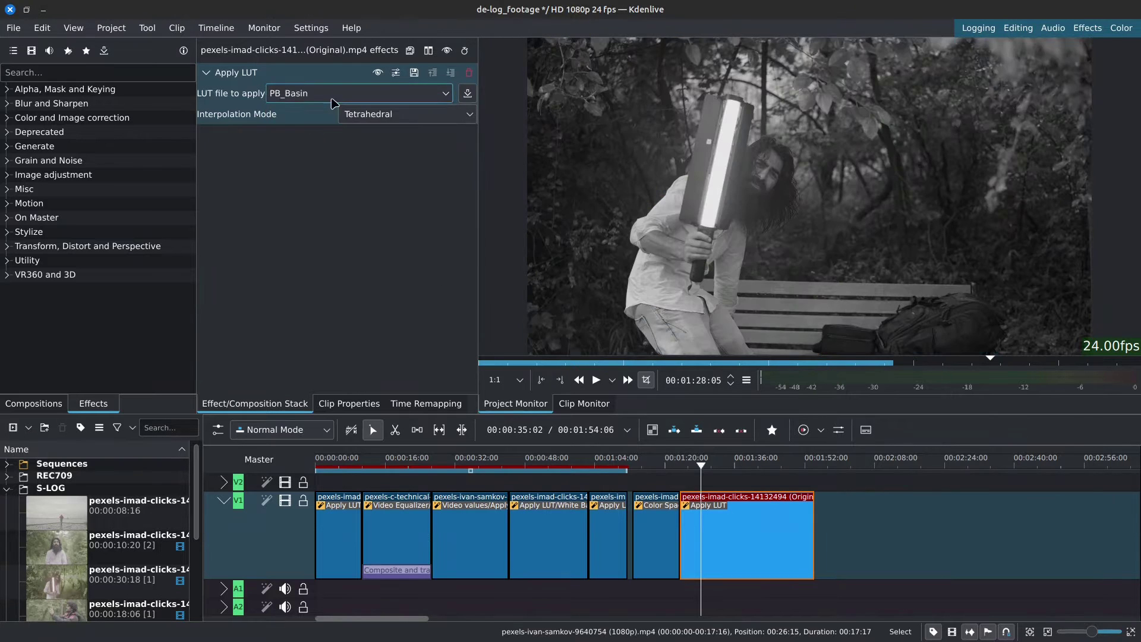
{"action": "left_click", "coordinate": [333, 94]}
{"action": "left_click", "coordinate": [325, 184]}
{"action": "left_click", "coordinate": [357, 94]}
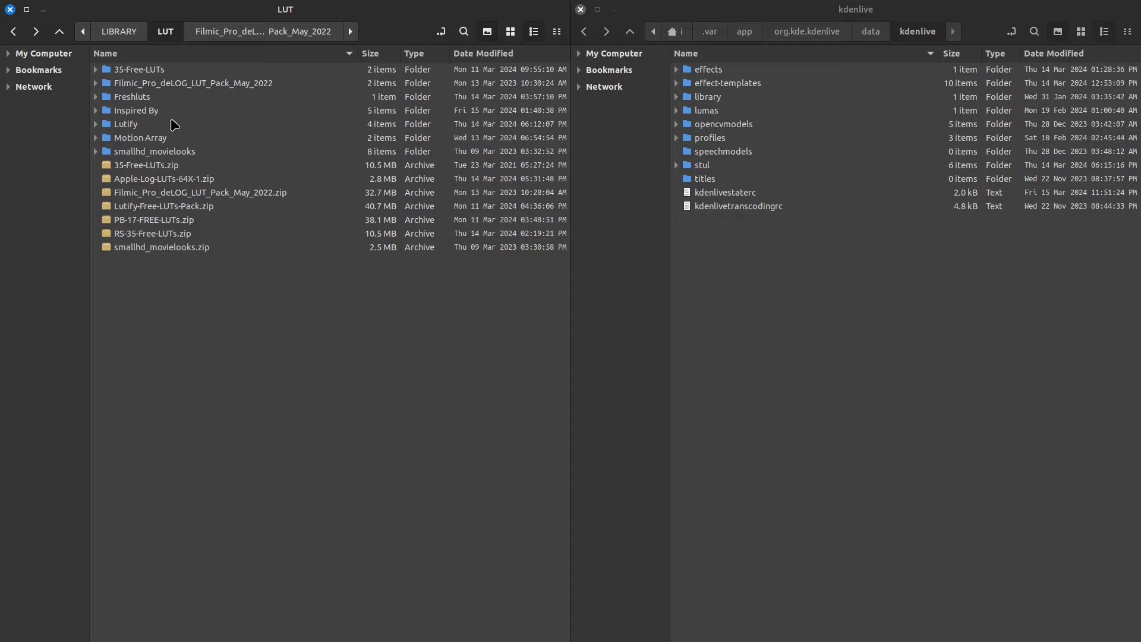
Extract PB-17-FREE-LUTs.zip here and expand it down to its 17 CUBE LUT files
{"action": "left_click", "coordinate": [163, 224]}
{"action": "right_click", "coordinate": [162, 223]}
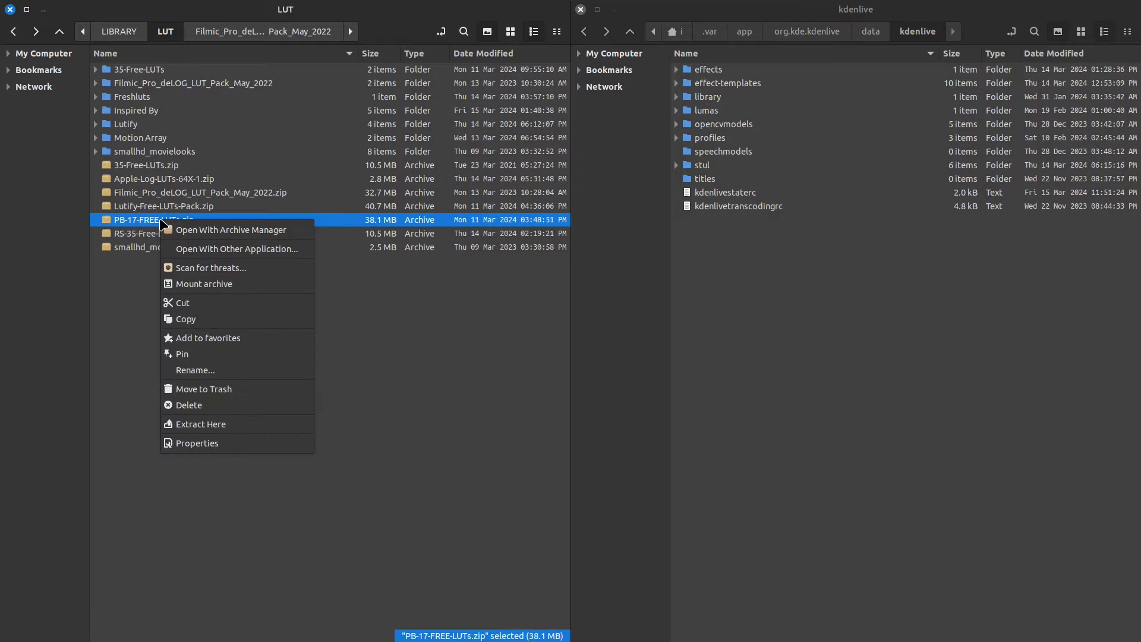
{"action": "left_click", "coordinate": [195, 425]}
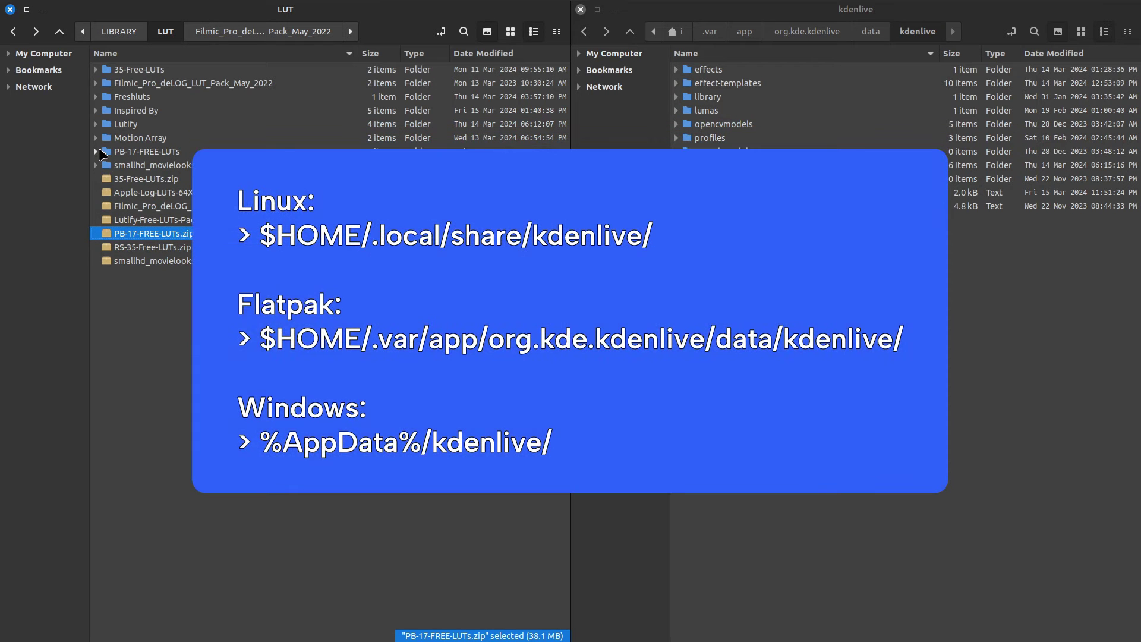
{"action": "left_click", "coordinate": [96, 152]}
{"action": "left_click", "coordinate": [106, 179]}
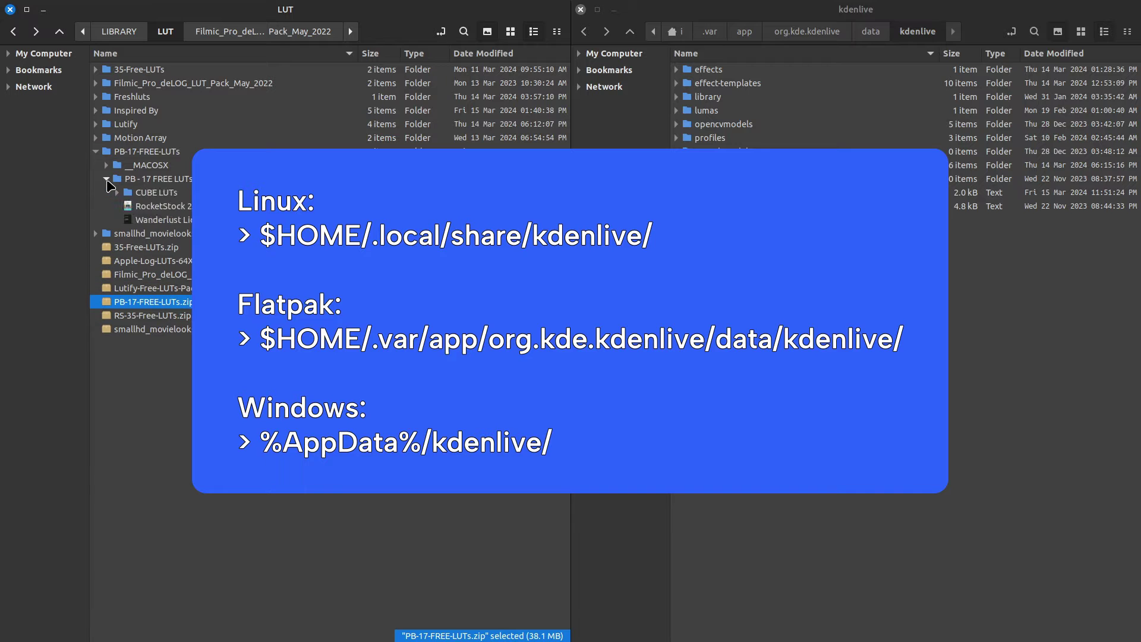
{"action": "left_click", "coordinate": [118, 192]}
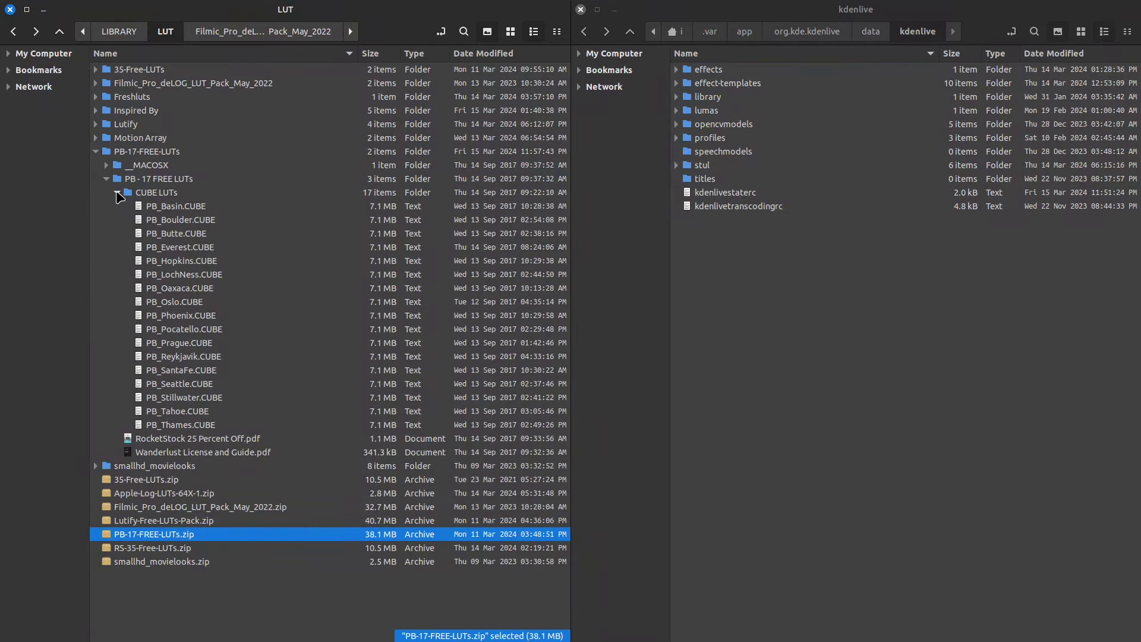
Create a new folder named 'luts' inside Kdenlive's data folder
{"action": "left_click", "coordinate": [766, 276]}
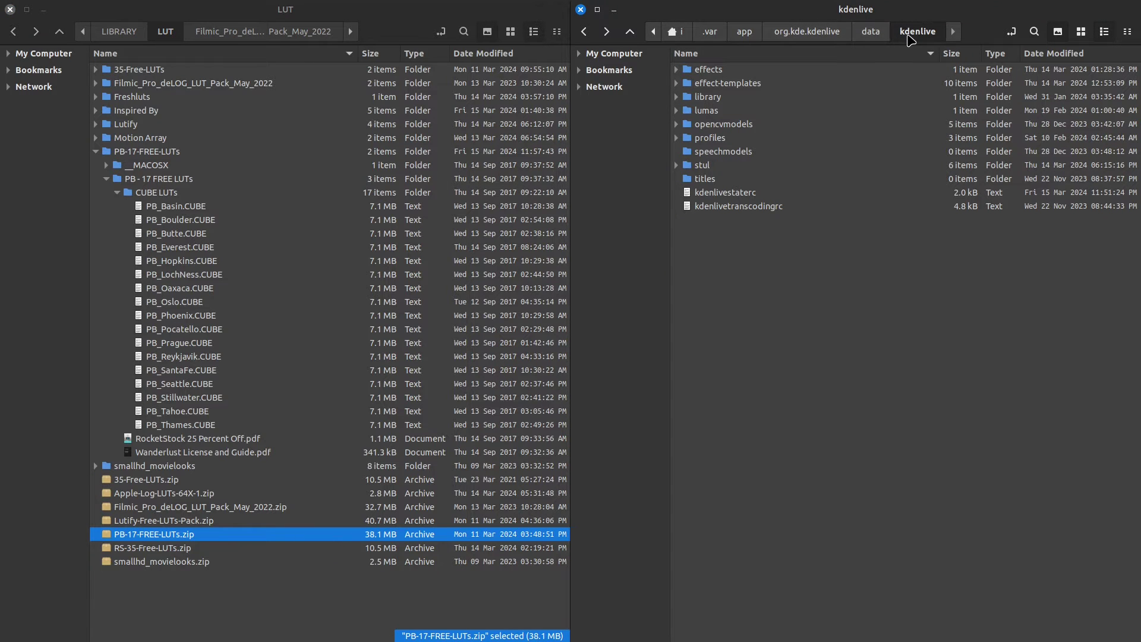
{"action": "right_click", "coordinate": [722, 248]}
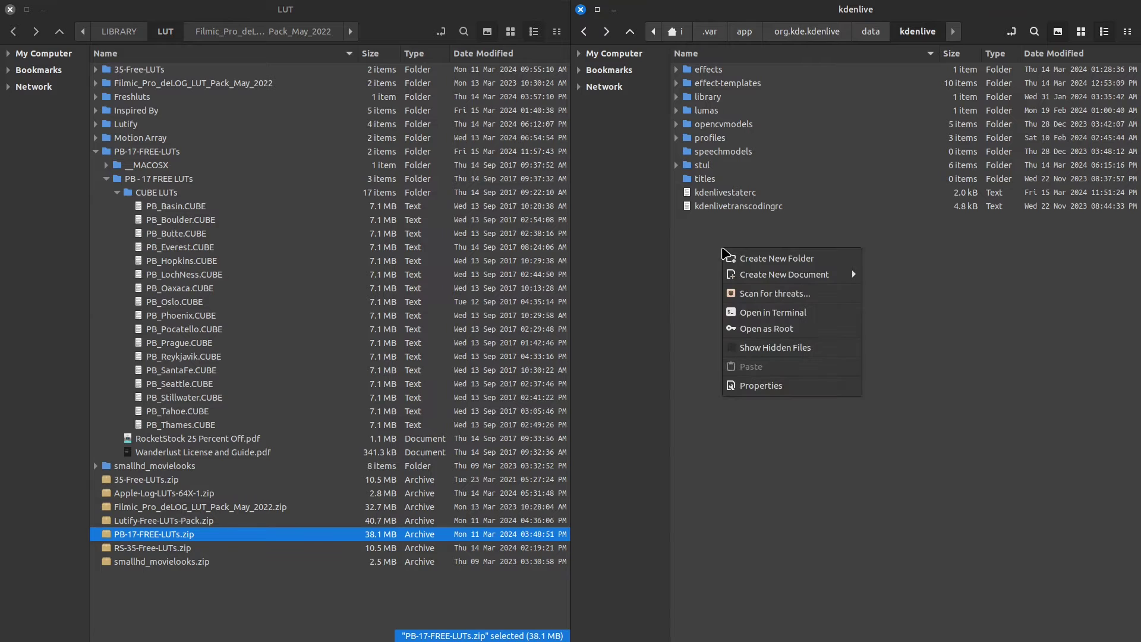
{"action": "left_click", "coordinate": [740, 258]}
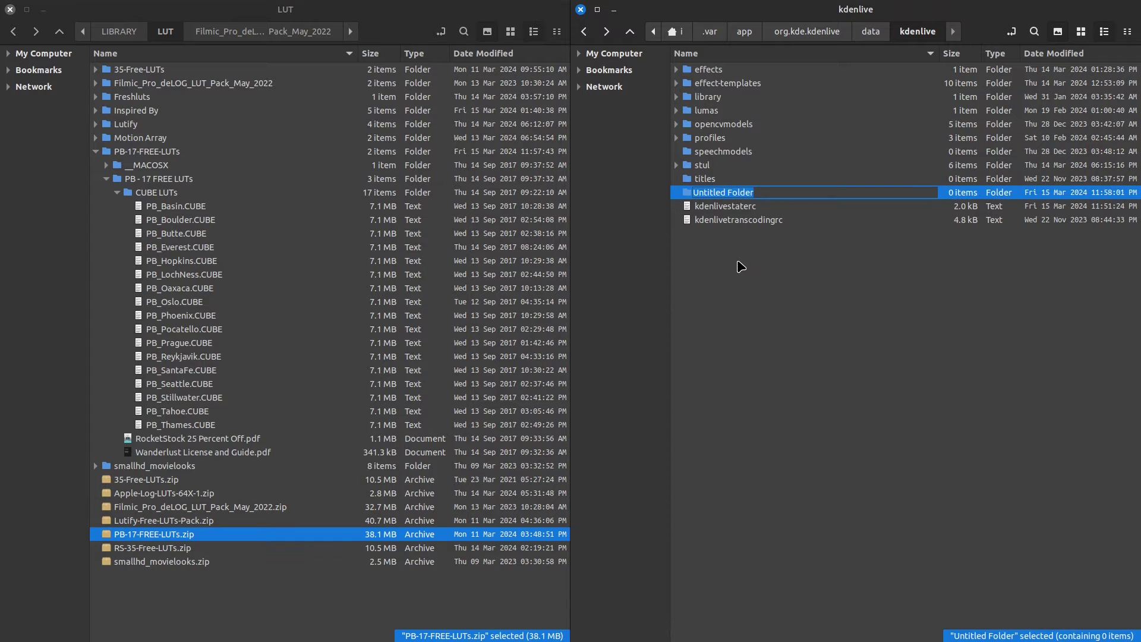
{"action": "key", "text": "BackSpace"}
{"action": "type", "text": "luts"}
{"action": "key", "text": "Return"}
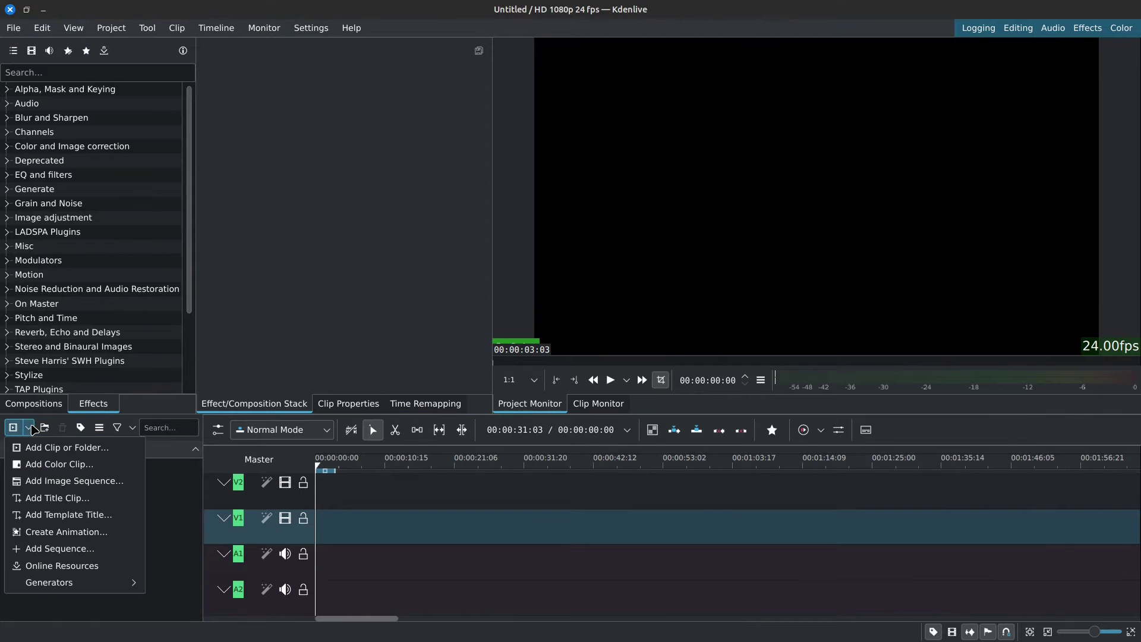
Create a red colour clip and place it at the start of track V1
{"action": "left_click", "coordinate": [38, 465]}
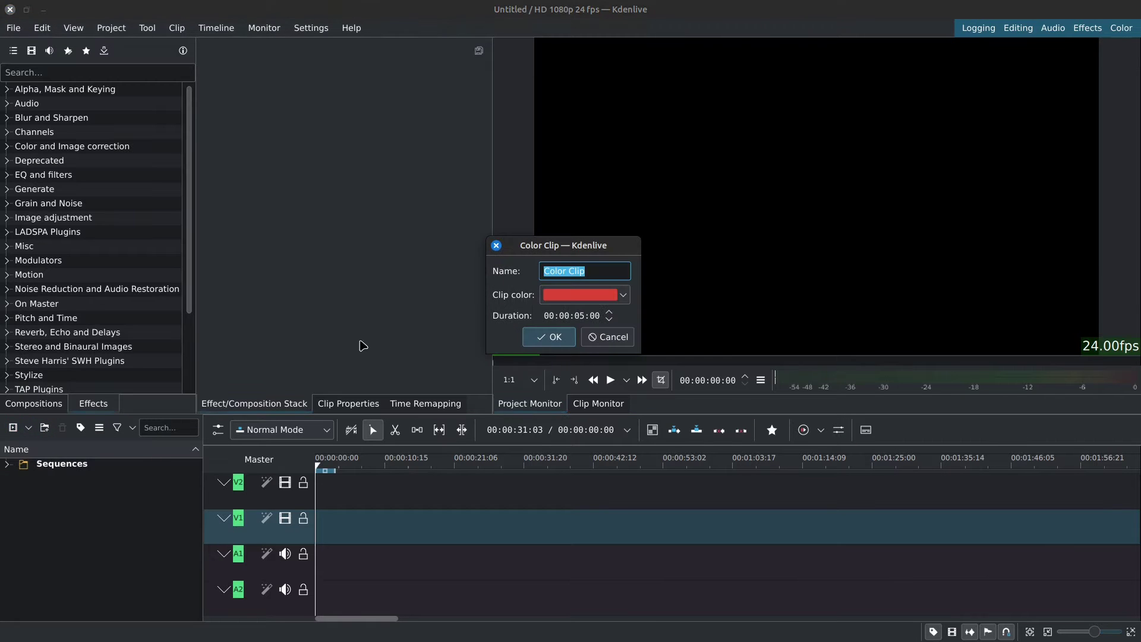
{"action": "left_click", "coordinate": [549, 337]}
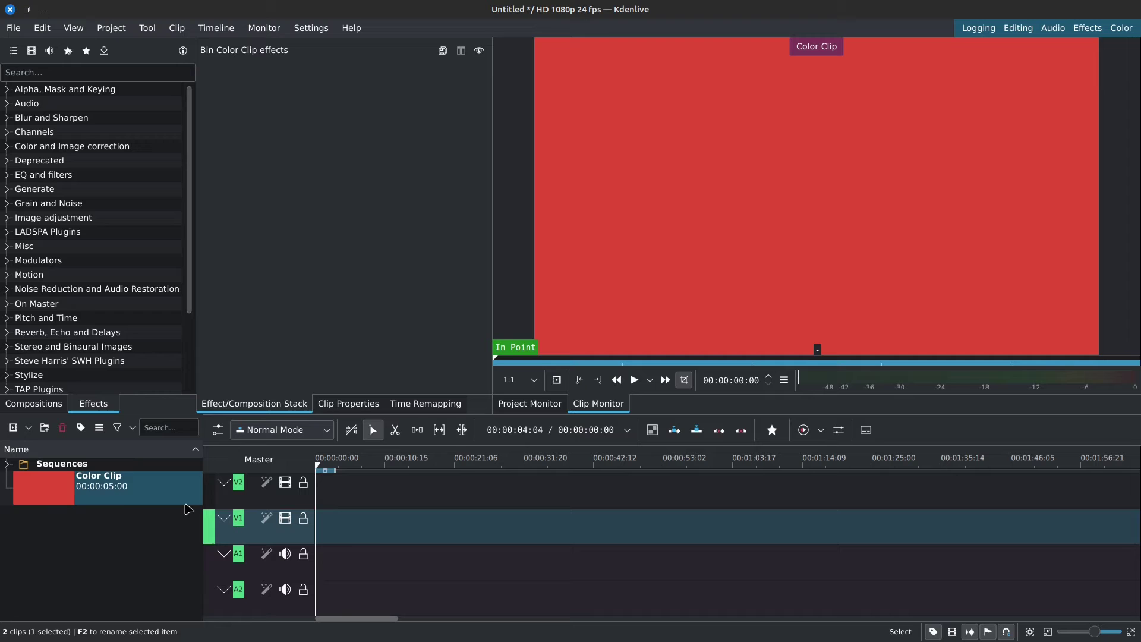
{"action": "left_click_drag", "start_coordinate": [50, 488], "coordinate": [331, 533]}
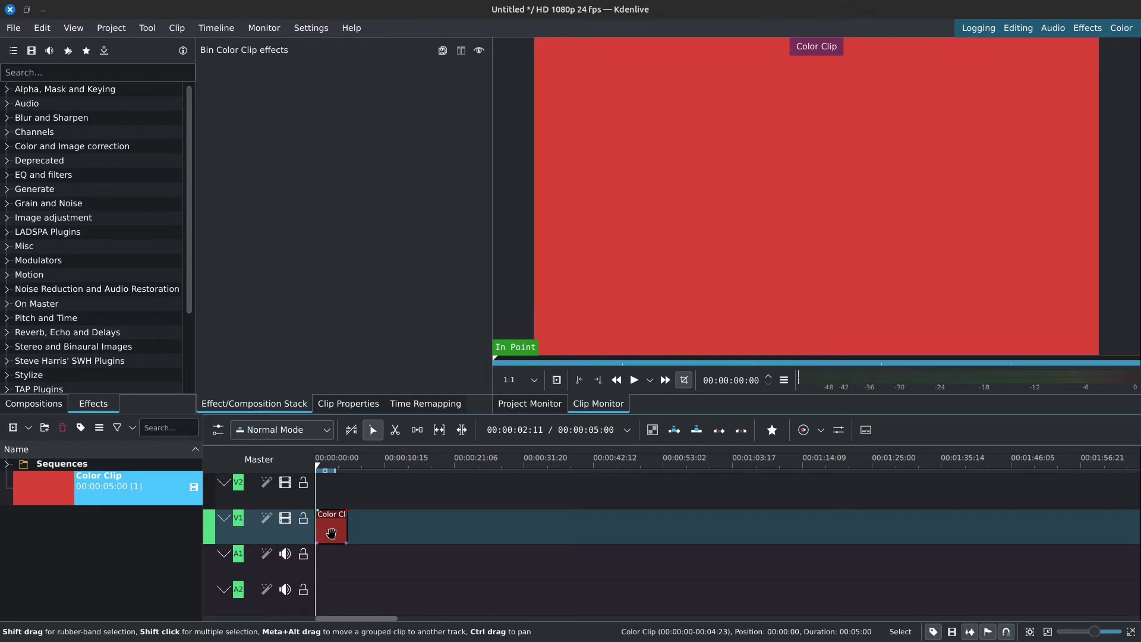
Search the effects for 'appl' and add Apply LUT to the colour clip
{"action": "left_click", "coordinate": [112, 71]}
{"action": "type", "text": "appl"}
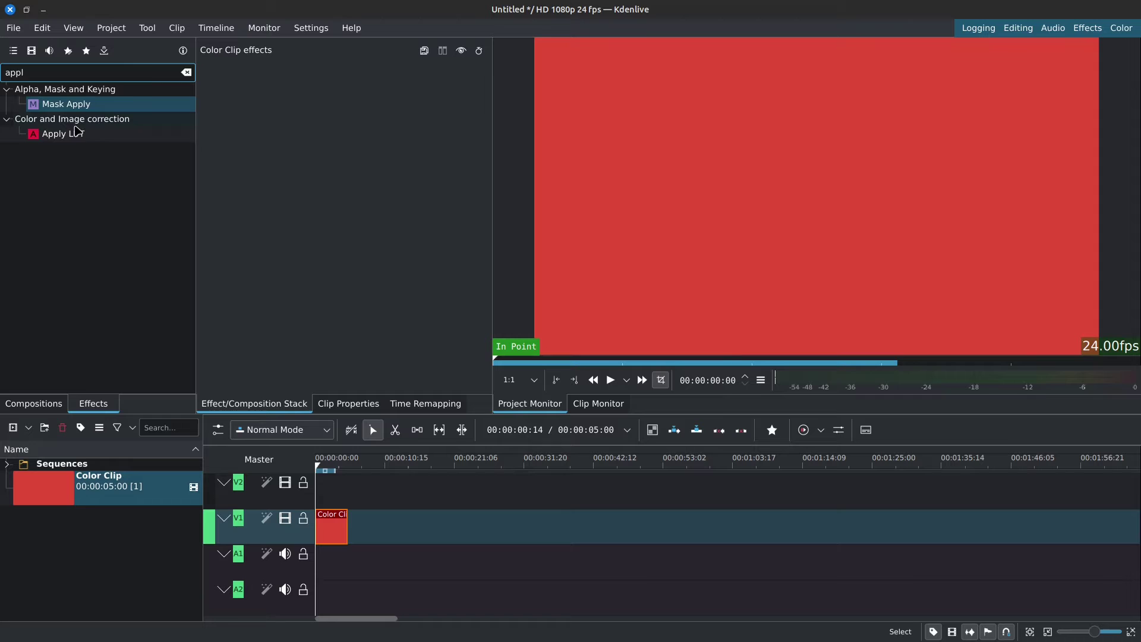
{"action": "left_click_drag", "start_coordinate": [78, 132], "coordinate": [293, 179]}
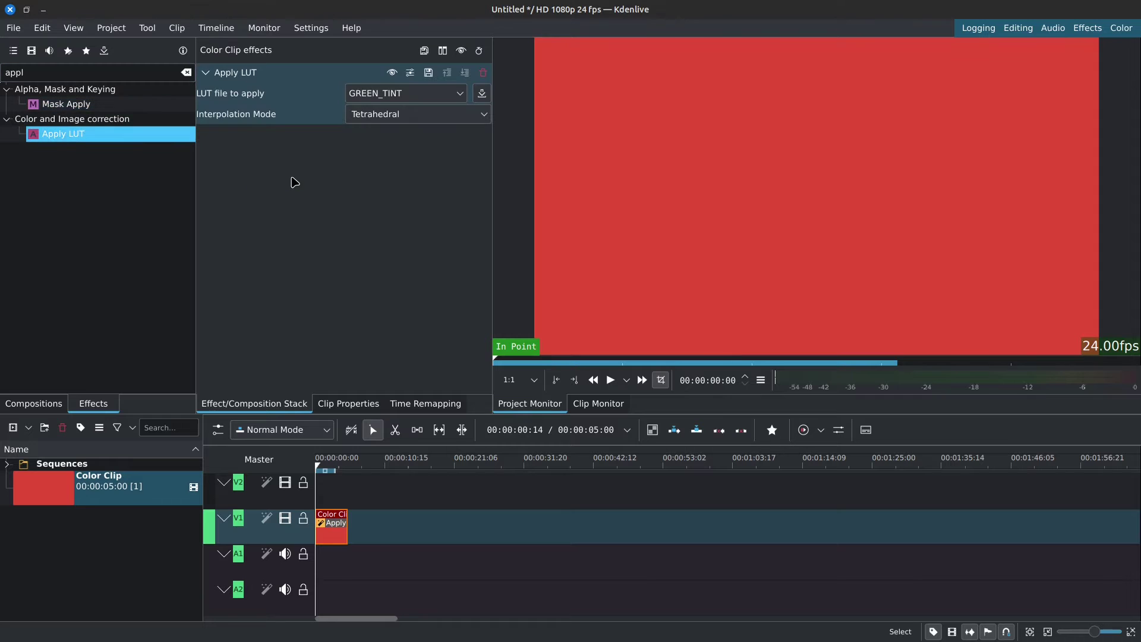
{"action": "left_click", "coordinate": [481, 93]}
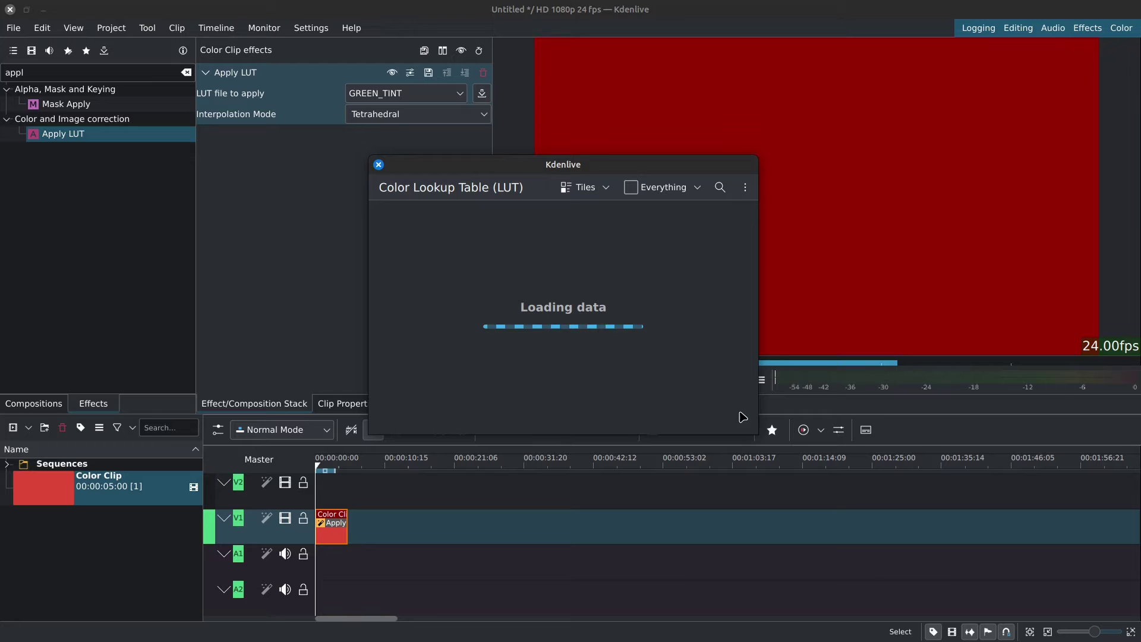
Enlarge the LUT download window, install Instagram LOFI Filter Style LUT, and return to the list
{"action": "left_click_drag", "start_coordinate": [757, 432], "coordinate": [957, 535]}
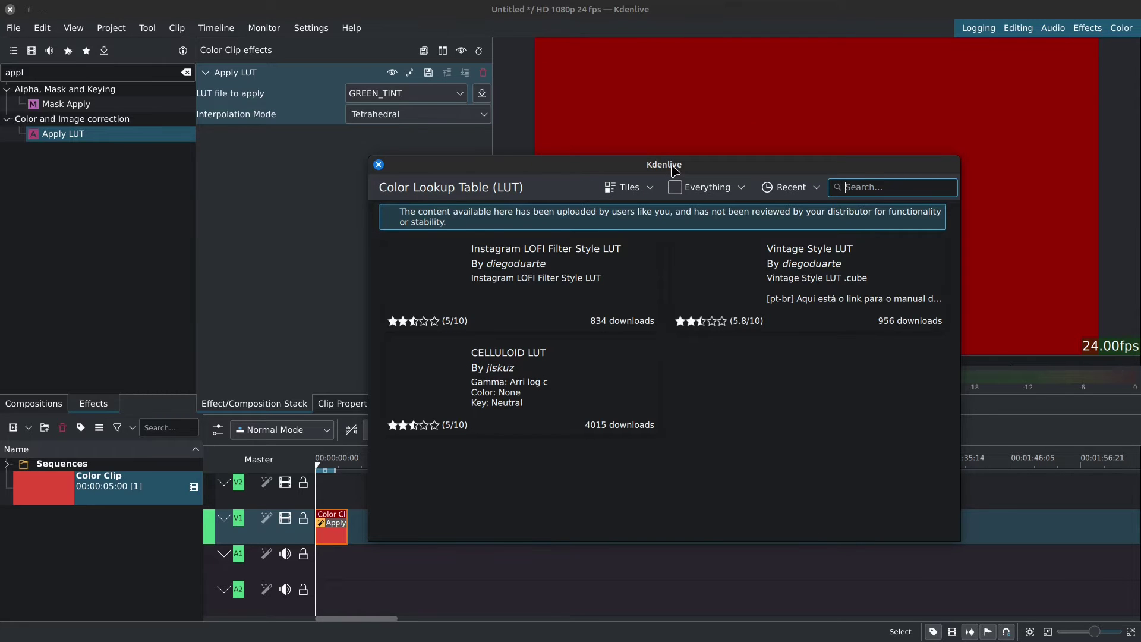
{"action": "left_click", "coordinate": [554, 289]}
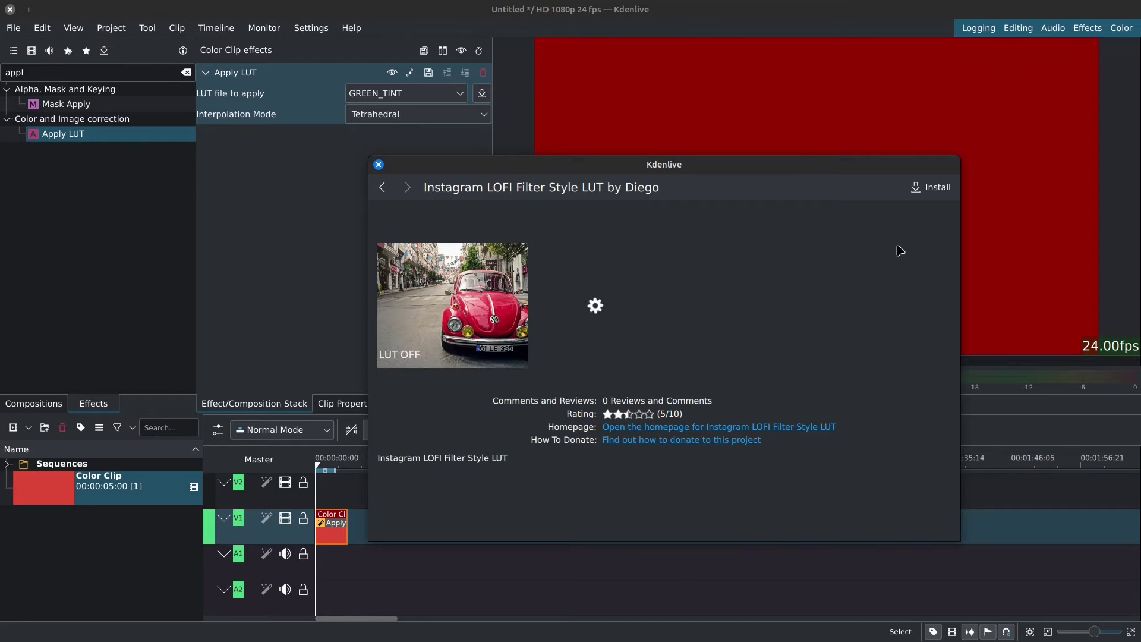
{"action": "left_click", "coordinate": [928, 196]}
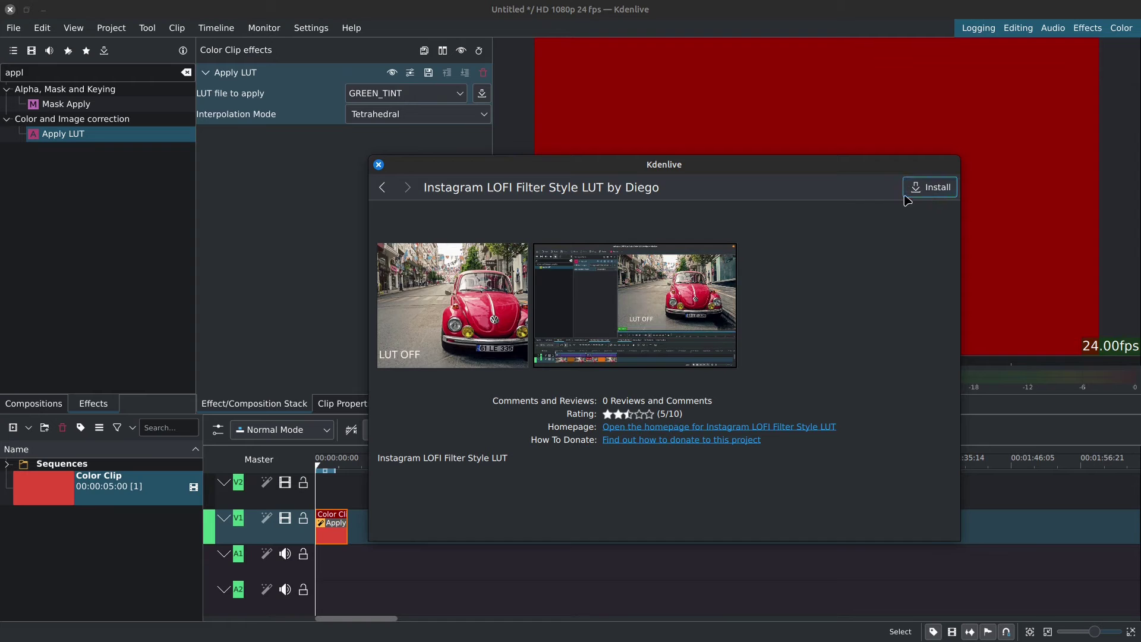
{"action": "left_click", "coordinate": [383, 193]}
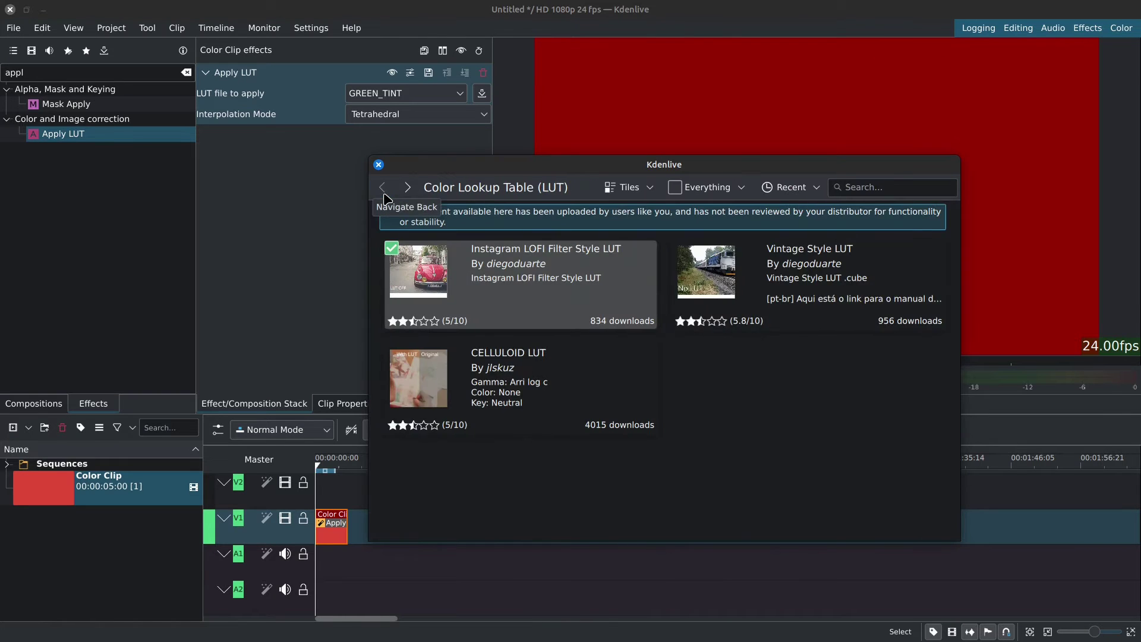
Open the luts folder in Nemo to see InstagramLOFIFilterStyle.cube, then select the CUBE LUTs folder
{"action": "key", "text": "alt+Tab"}
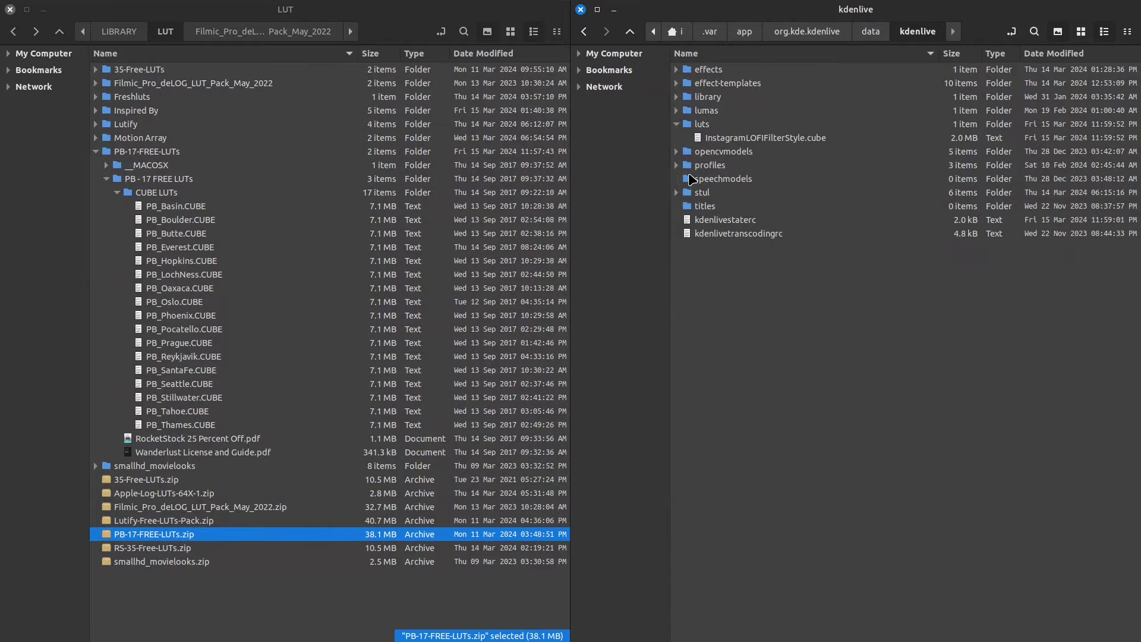
{"action": "double_click", "coordinate": [702, 124]}
{"action": "left_click", "coordinate": [218, 207]}
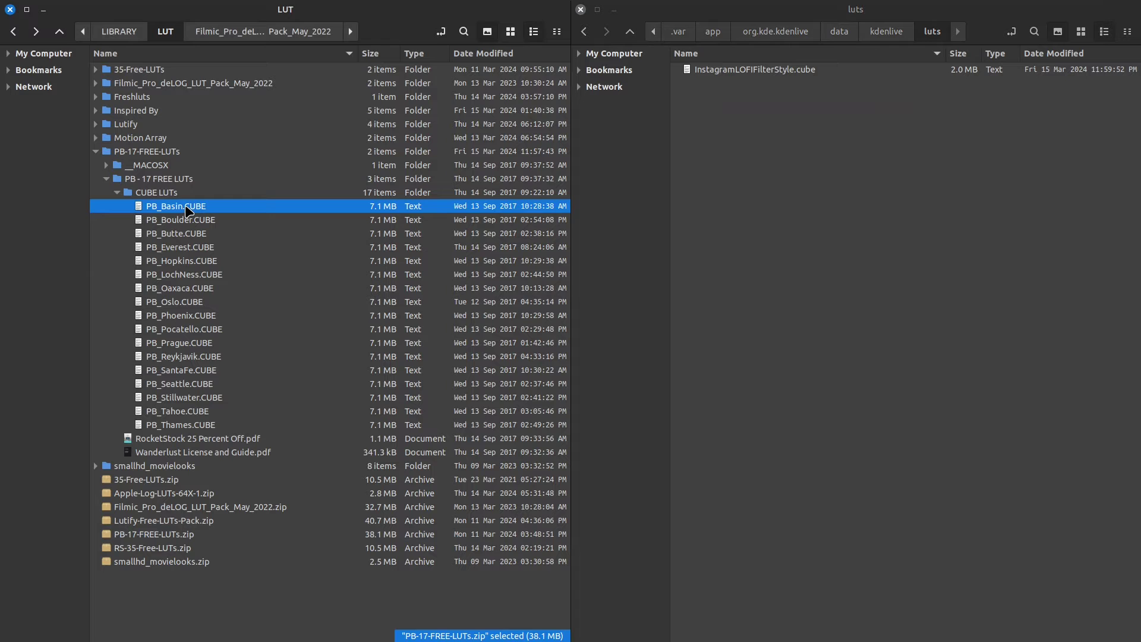
{"action": "left_click", "coordinate": [148, 195]}
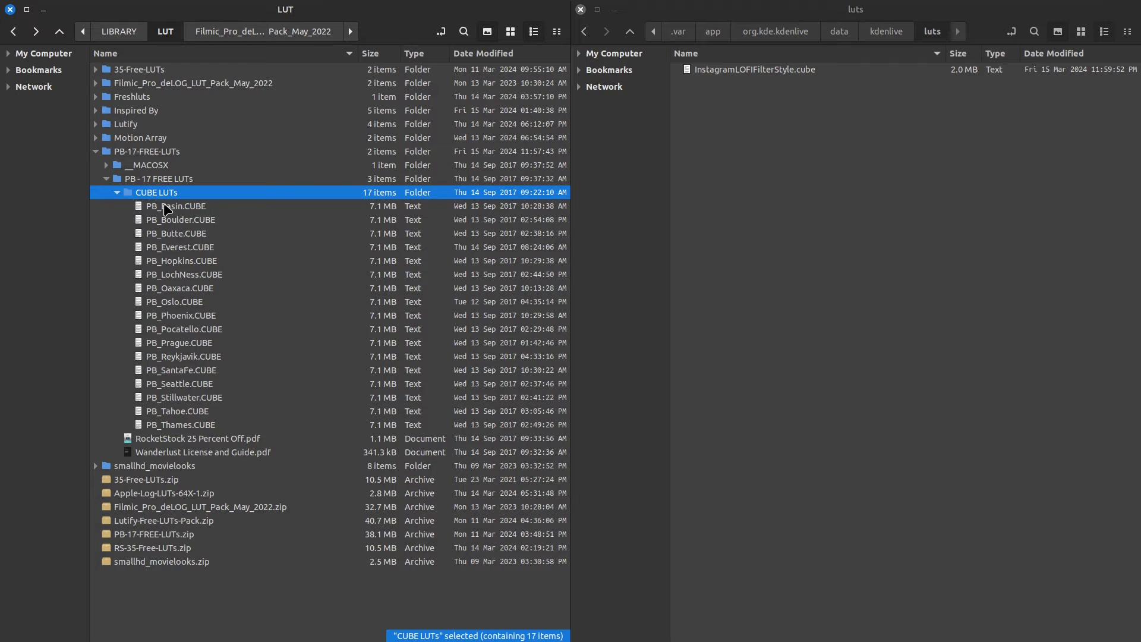
Make shortcuts to pexels-gonzalo-facello-1432039 on the desktop and in the Example folder
{"action": "left_click", "coordinate": [117, 193]}
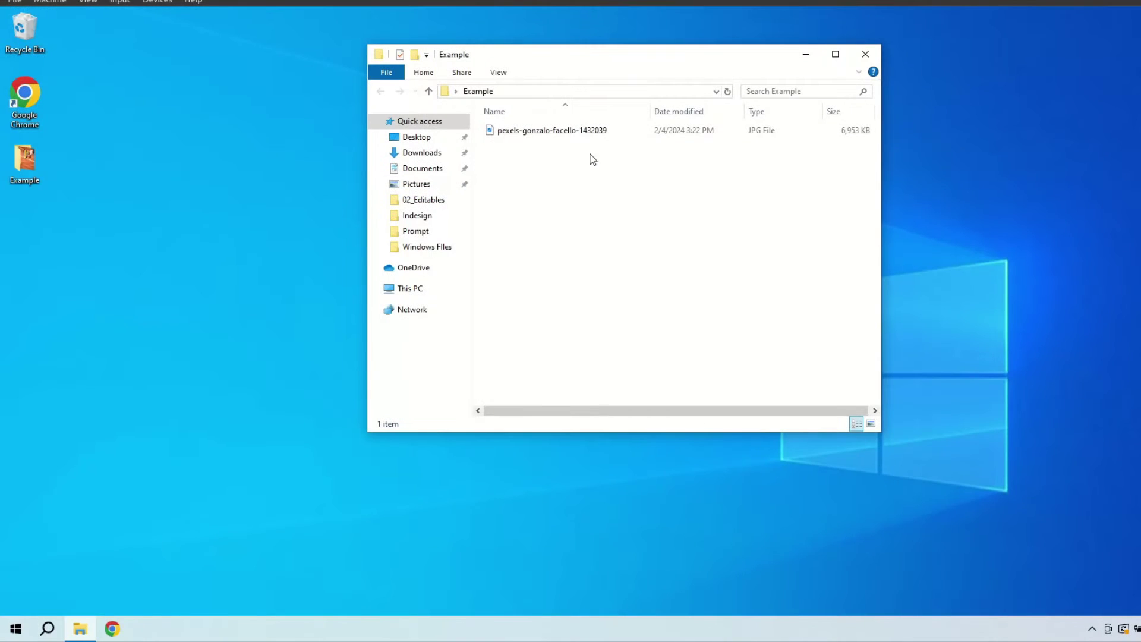
{"action": "right_click", "coordinate": [525, 140]}
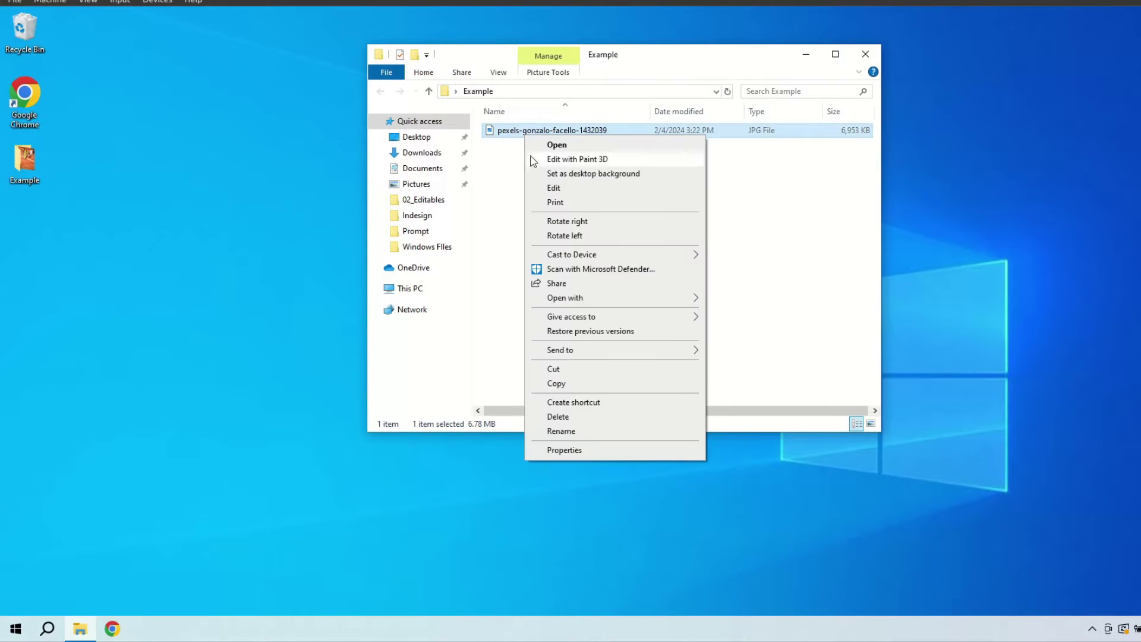
{"action": "left_click", "coordinate": [579, 381]}
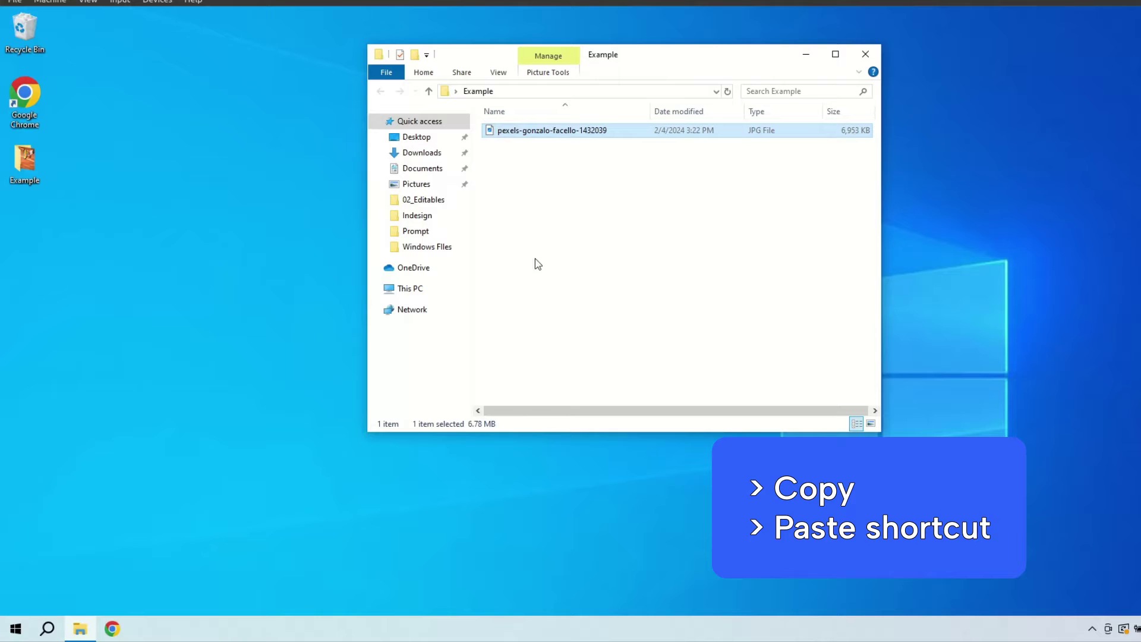
{"action": "right_click", "coordinate": [80, 283]}
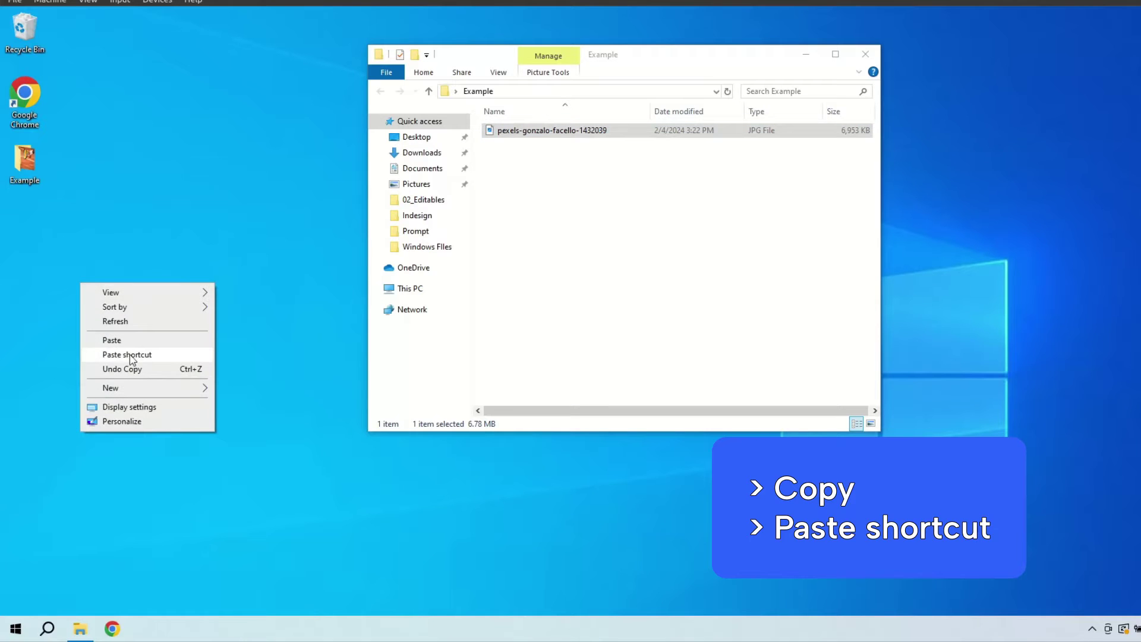
{"action": "left_click", "coordinate": [166, 361]}
{"action": "right_click", "coordinate": [531, 132]}
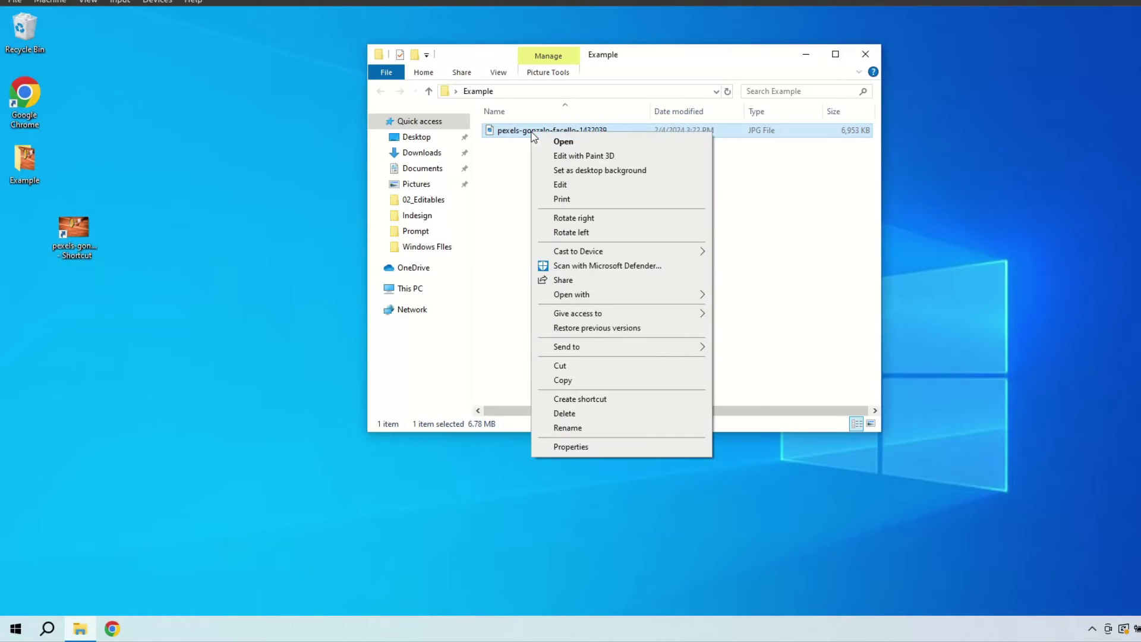
{"action": "left_click", "coordinate": [621, 398]}
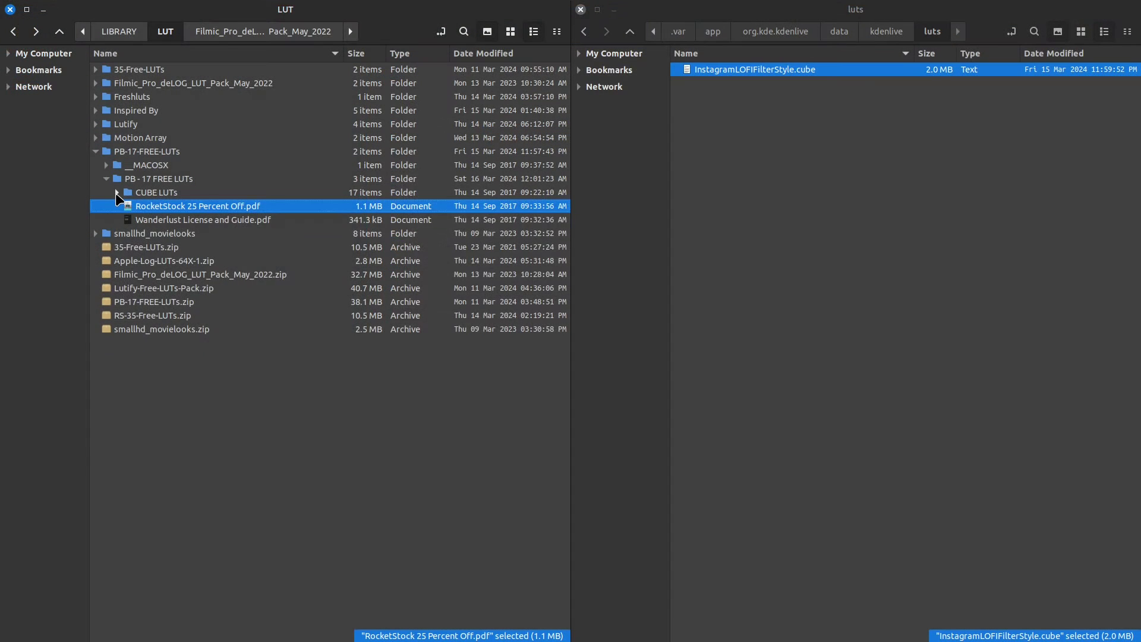
Make links to the 17 PB .CUBE LUT files and move them into Kdenlive's luts folder
{"action": "left_click", "coordinate": [117, 192]}
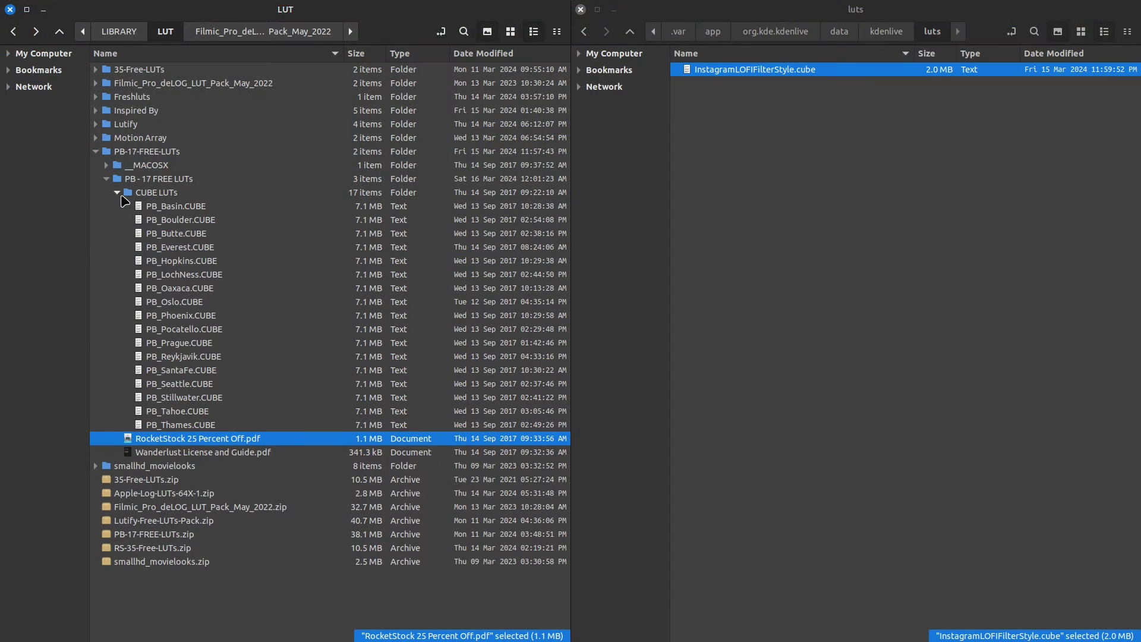
{"action": "left_click", "coordinate": [162, 207]}
{"action": "left_click", "coordinate": [189, 426], "text": "shift"}
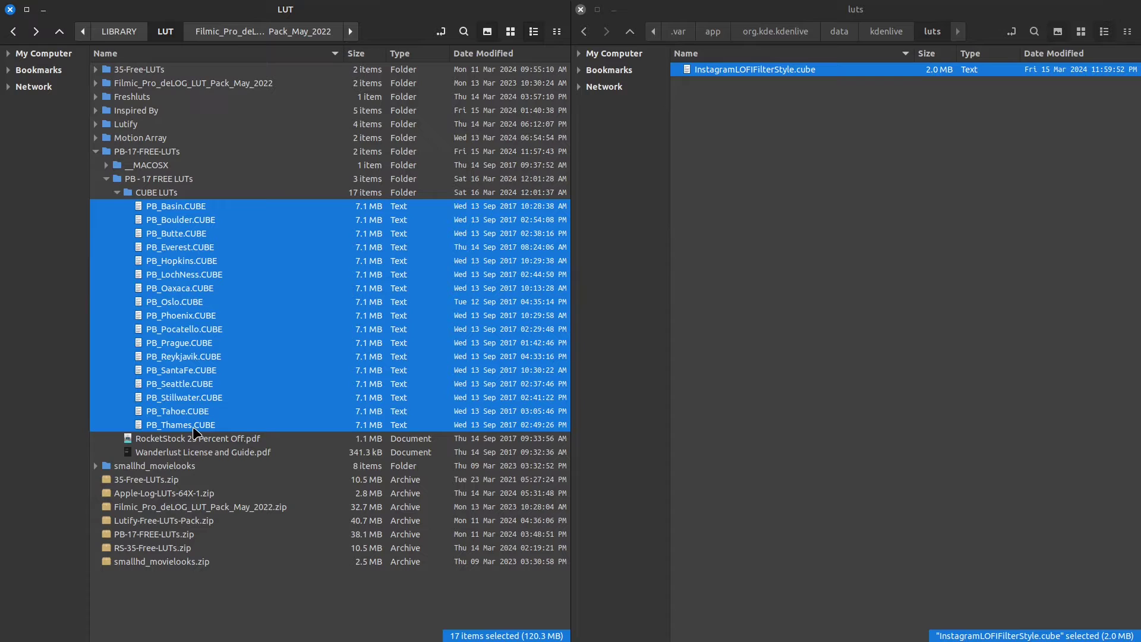
{"action": "key", "text": "alt"}
{"action": "left_click", "coordinate": [37, 28]}
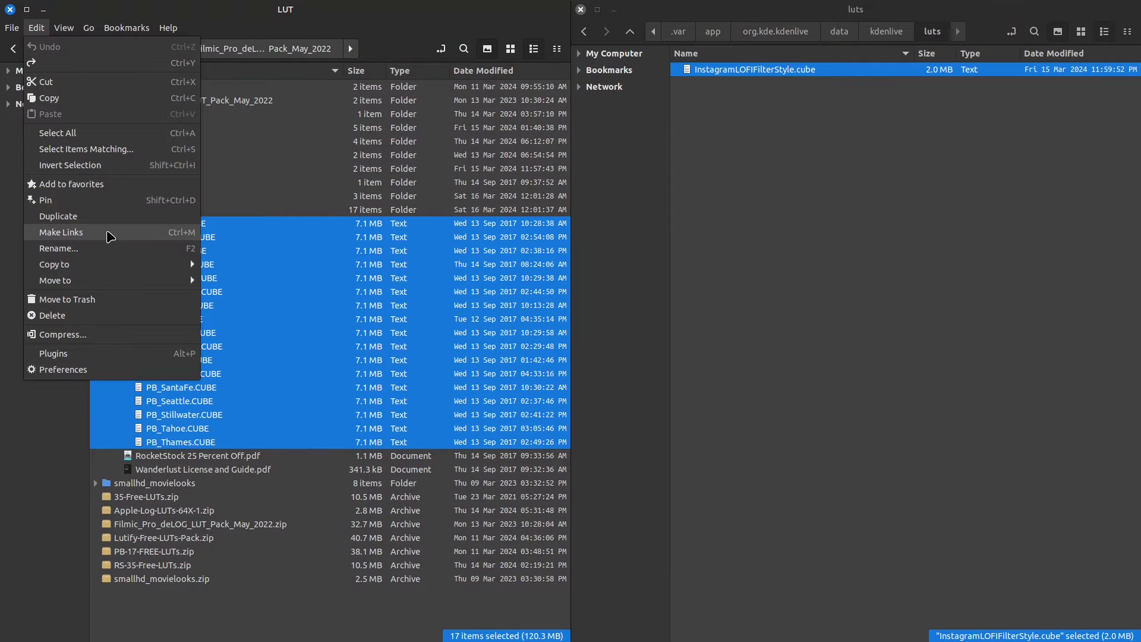
{"action": "key", "text": "Escape"}
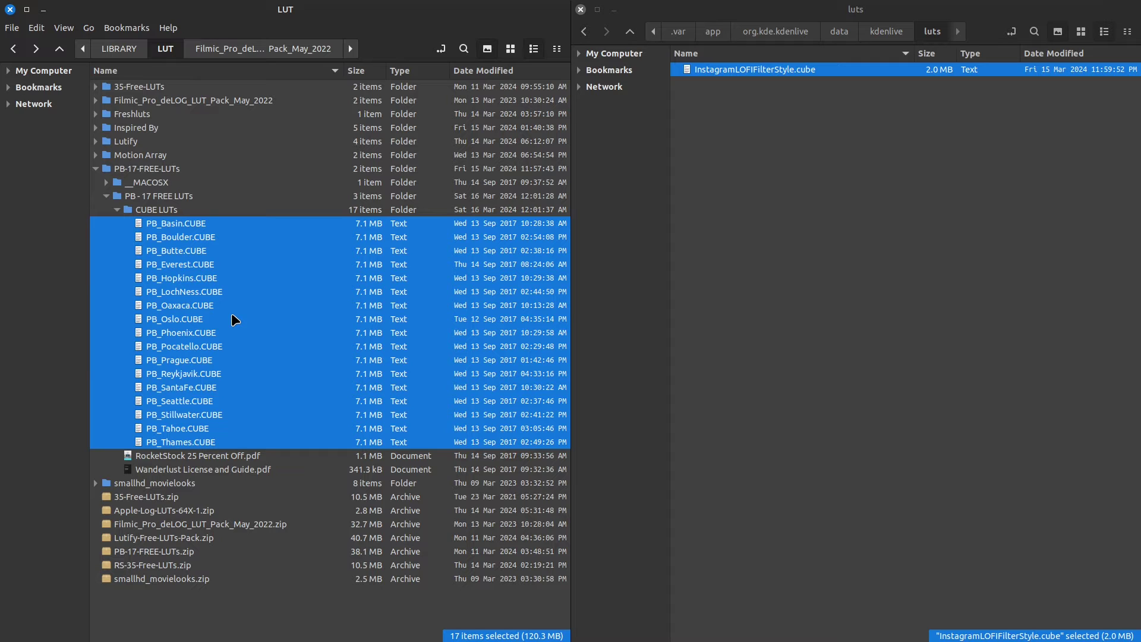
{"action": "key", "text": "ctrl+m"}
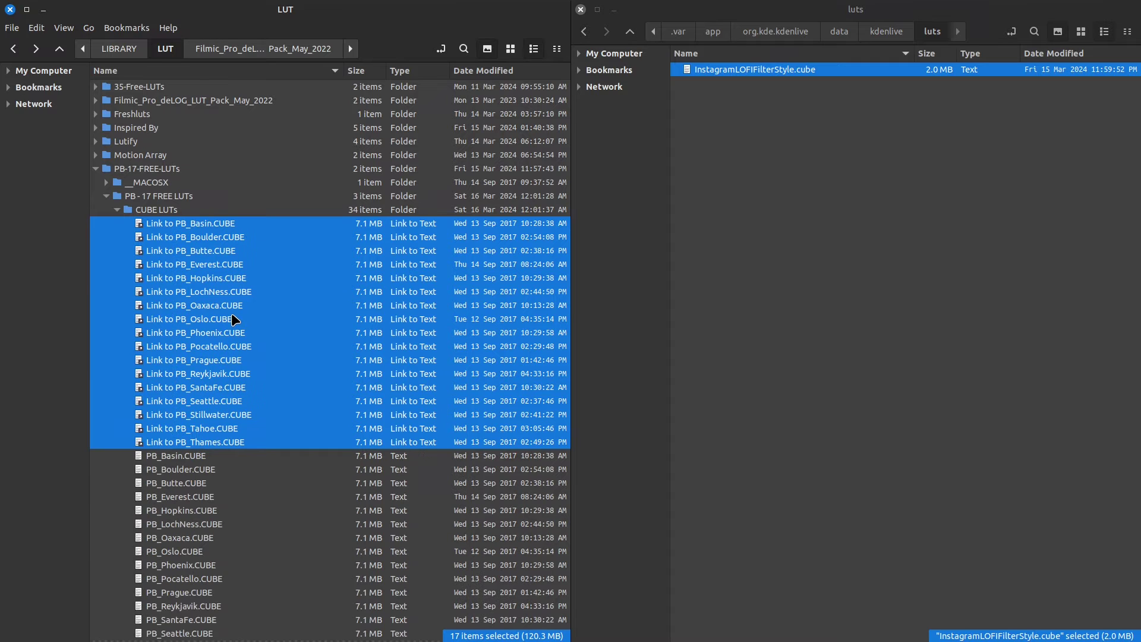
{"action": "left_click_drag", "start_coordinate": [191, 226], "coordinate": [726, 198]}
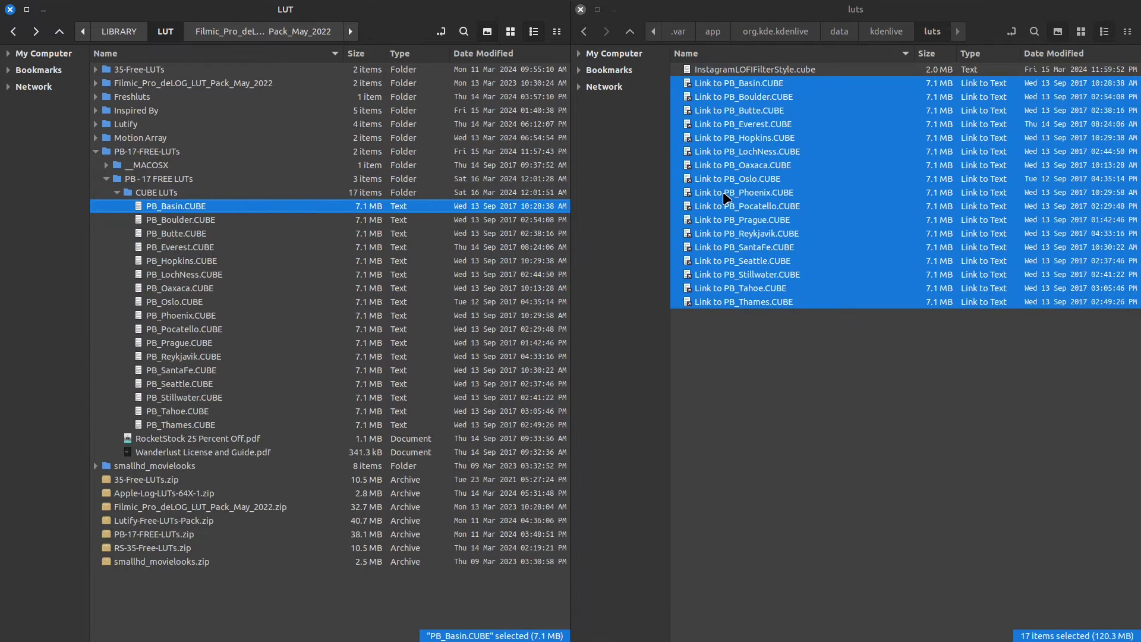
Batch-rename the links, removing the first 8 characters to strip the 'Link to' prefix
{"action": "right_click", "coordinate": [726, 198]}
{"action": "left_click", "coordinate": [758, 315]}
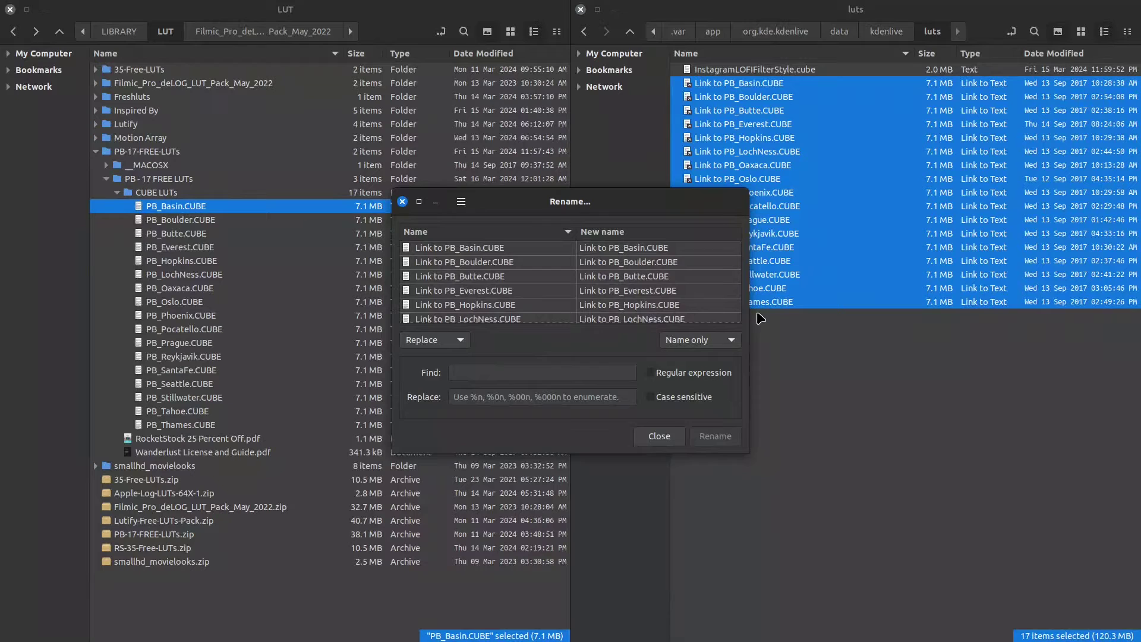
{"action": "left_click", "coordinate": [452, 345]}
{"action": "left_click", "coordinate": [419, 360]}
{"action": "left_click", "coordinate": [565, 401]}
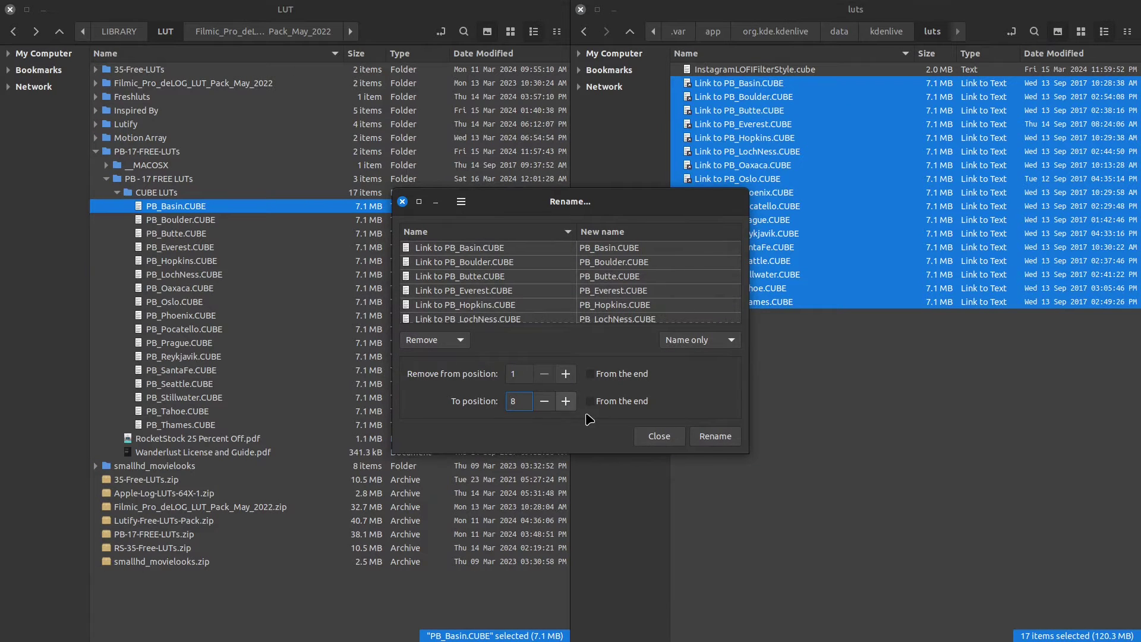
{"action": "left_click", "coordinate": [715, 436]}
Batch-replace 'CUBE' with 'cube', case-sensitive, in the links' file extensions only
{"action": "left_click", "coordinate": [434, 339]}
{"action": "left_click", "coordinate": [423, 324]}
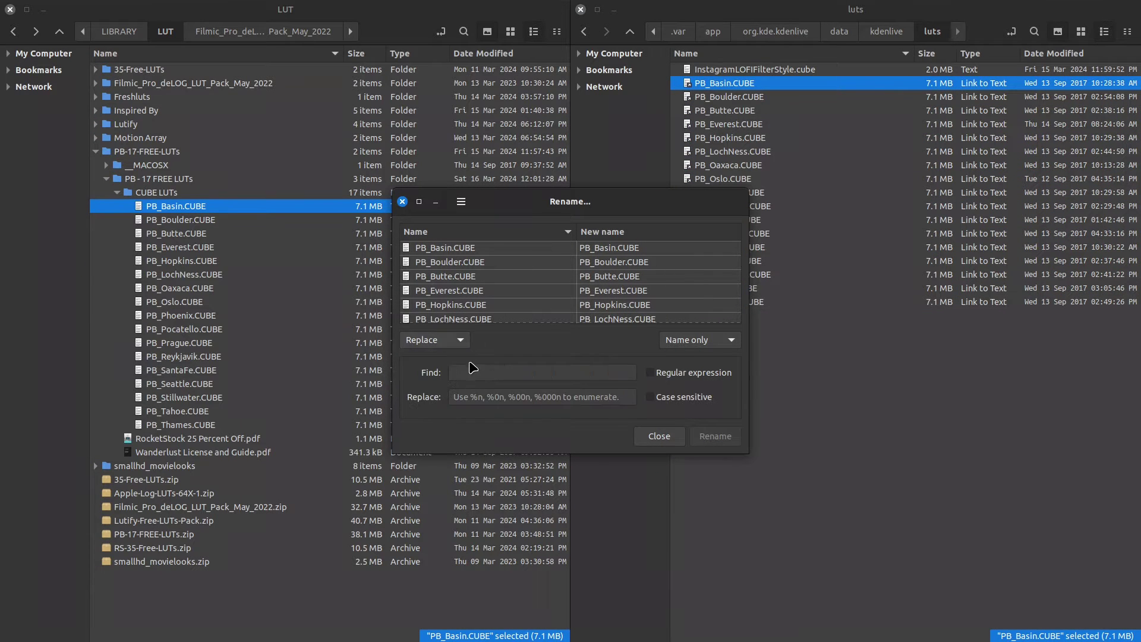
{"action": "type", "text": "CUBE"}
{"action": "left_click", "coordinate": [650, 397]}
{"action": "left_click", "coordinate": [607, 398]}
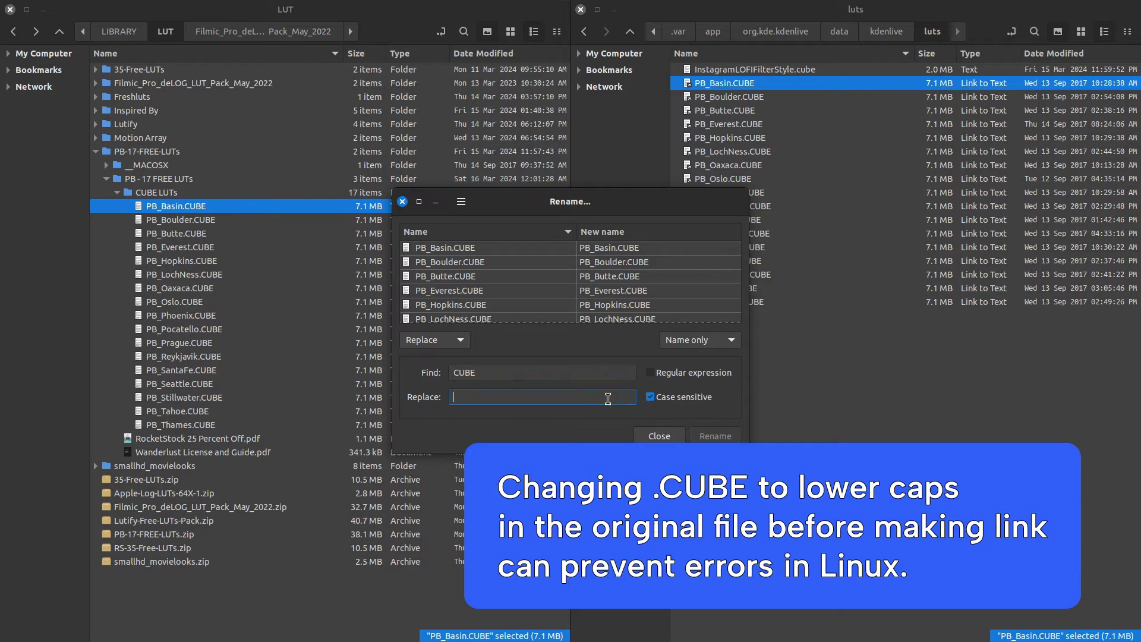
{"action": "type", "text": "cube"}
{"action": "left_click", "coordinate": [699, 339]}
{"action": "left_click", "coordinate": [681, 376]}
{"action": "left_click", "coordinate": [715, 437]}
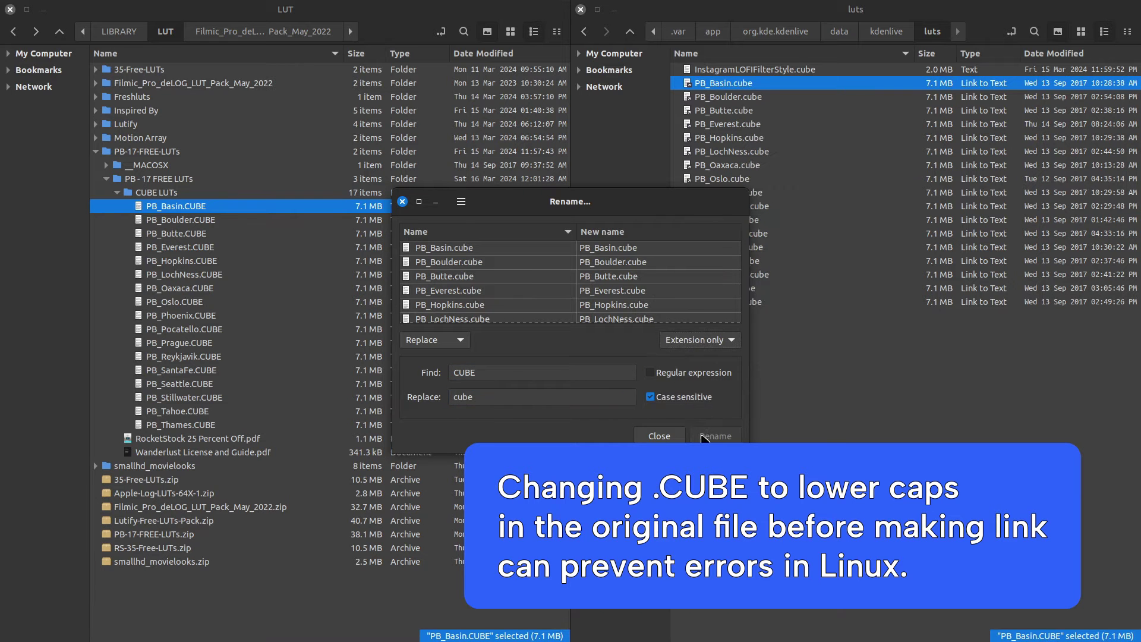
Link the FiLMiC 8-bit_SDR_LUTs_iOS_and_Android folder into luts and check its four LUTs
{"action": "left_click", "coordinate": [117, 192]}
{"action": "left_click", "coordinate": [107, 178]}
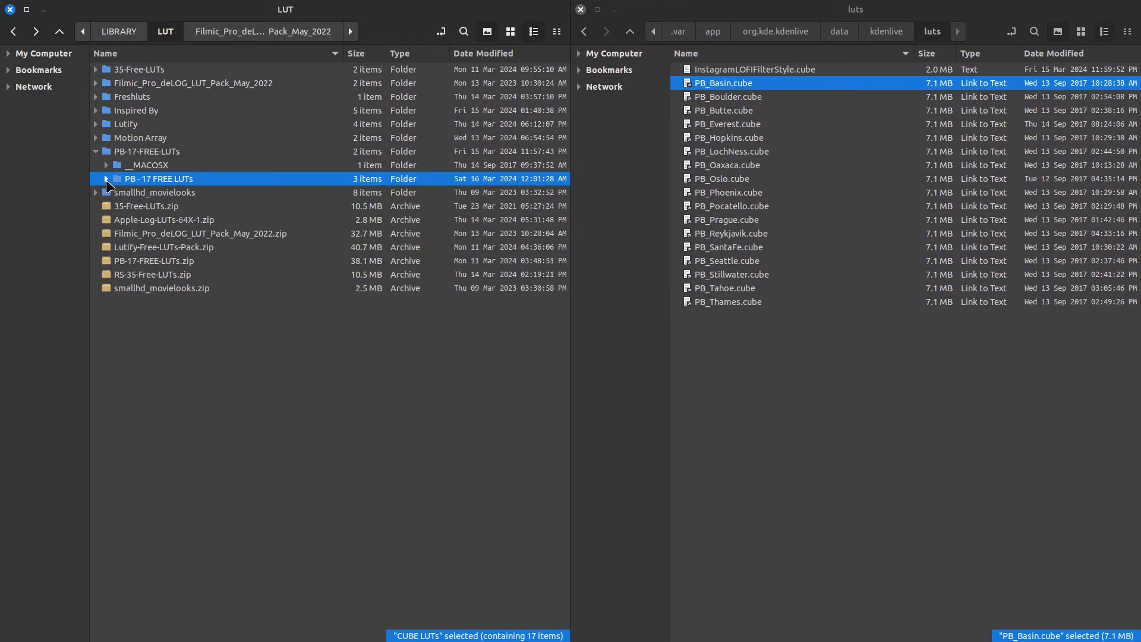
{"action": "left_click", "coordinate": [97, 152]}
{"action": "left_click", "coordinate": [96, 83]}
{"action": "left_click", "coordinate": [106, 96]}
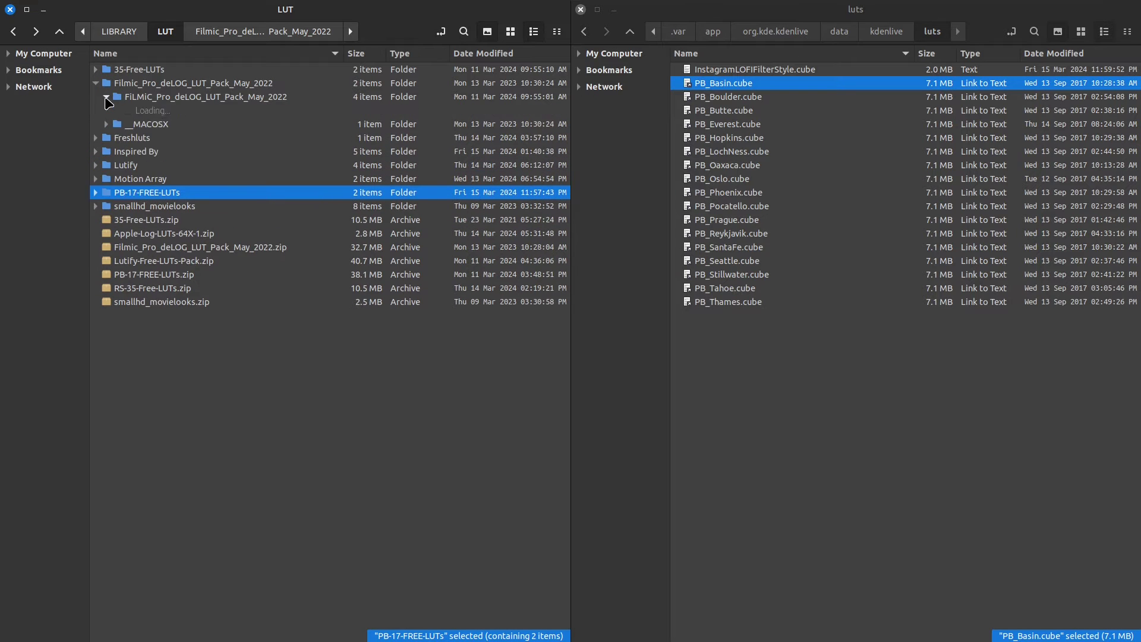
{"action": "left_click", "coordinate": [117, 111]}
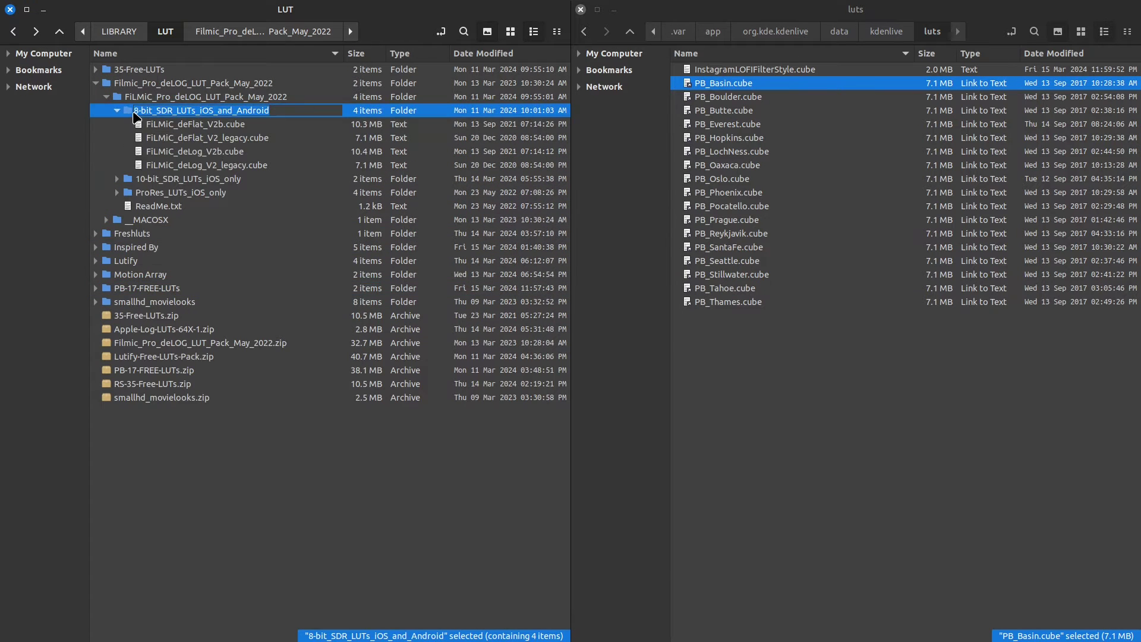
{"action": "left_click_drag", "start_coordinate": [133, 114], "coordinate": [672, 168]}
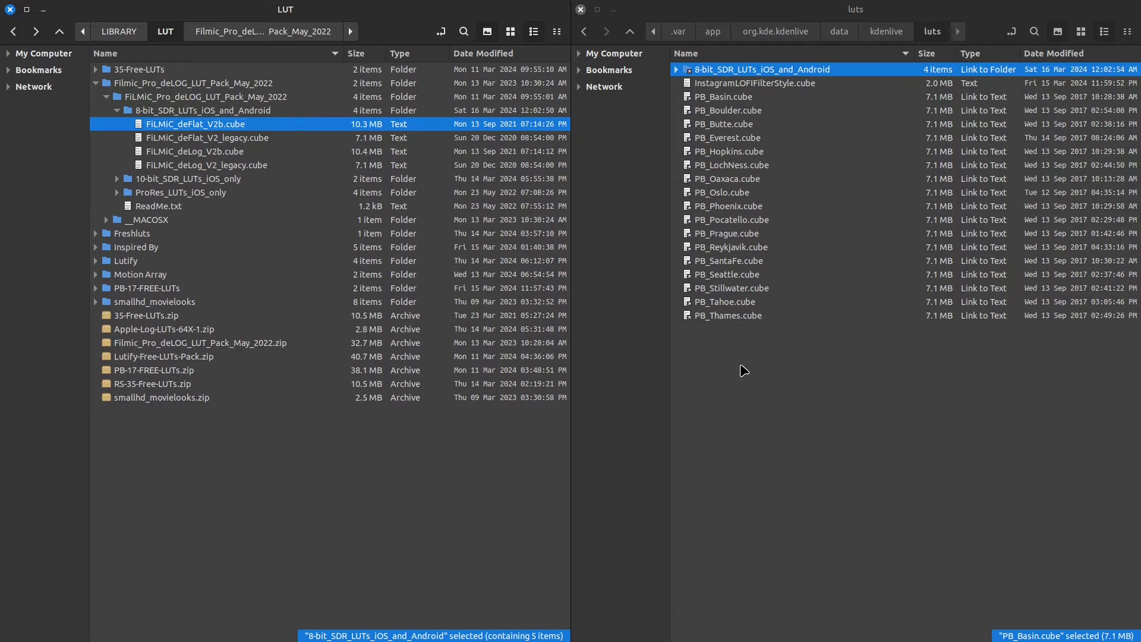
{"action": "left_click", "coordinate": [702, 77]}
{"action": "key", "text": "Right"}
{"action": "key", "text": "Left"}
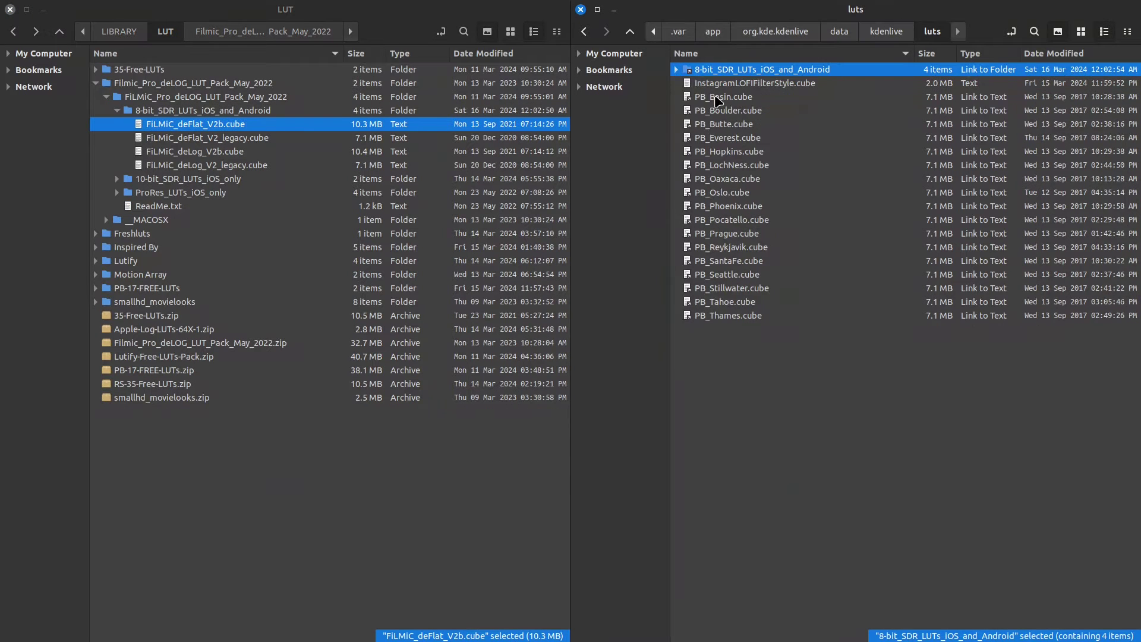
{"action": "scroll", "coordinate": [390, 150], "scroll_direction": "up", "scroll_amount": 3}
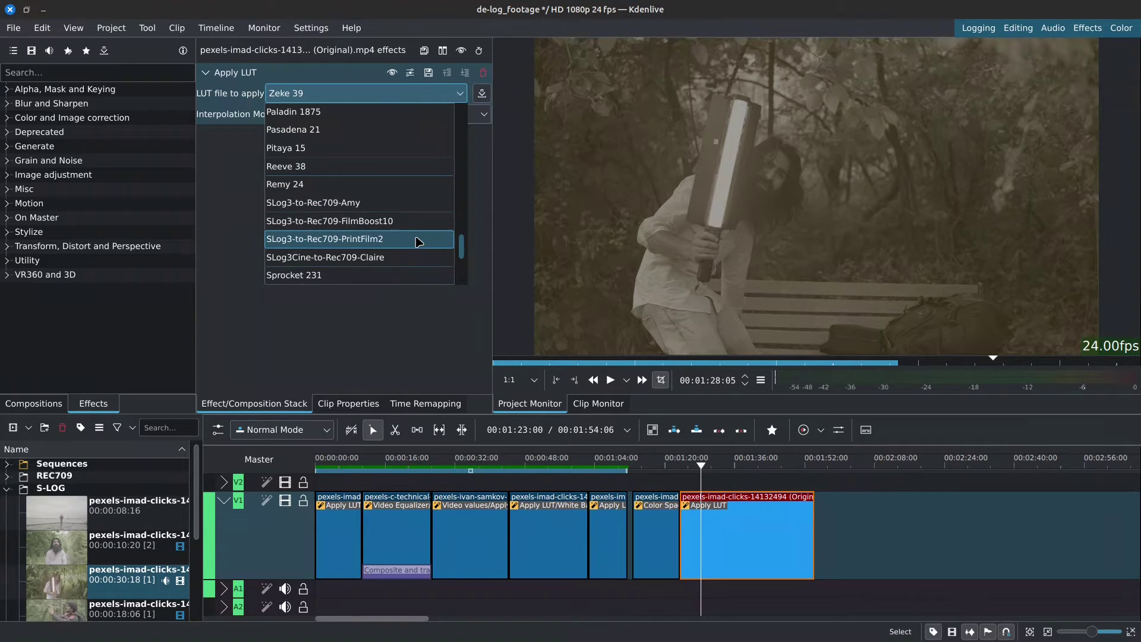
Compare SLog3-to-Rec709 Amy, FilmBoost10 and PrintFilm2 LUTs on the clip, returning to Amy
{"action": "left_click", "coordinate": [412, 212]}
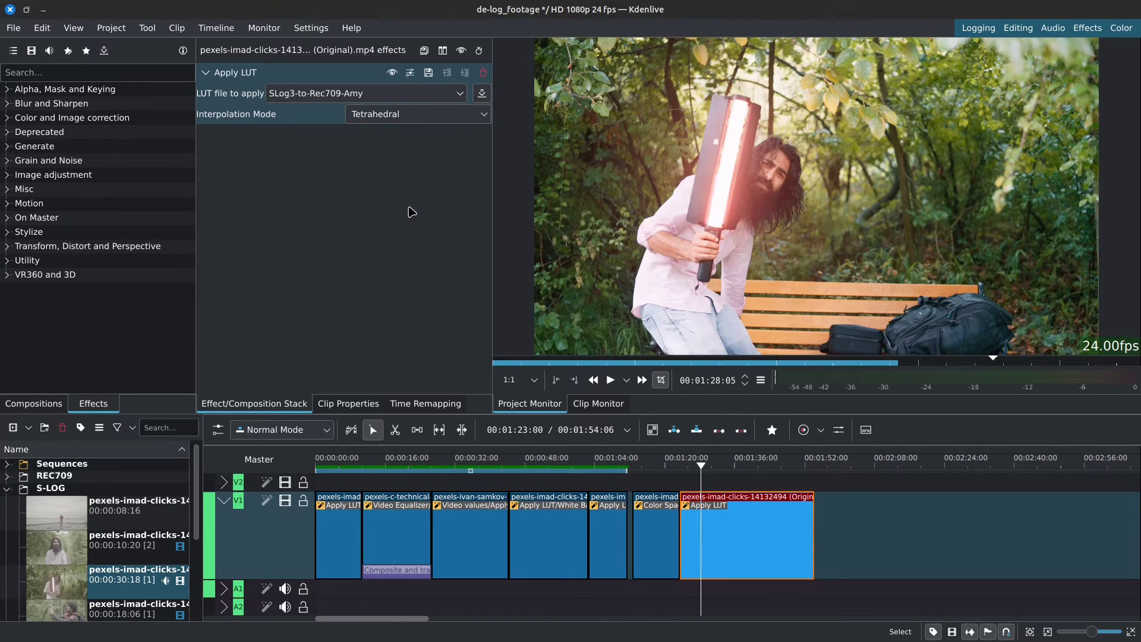
{"action": "left_click", "coordinate": [360, 96]}
{"action": "left_click", "coordinate": [375, 246]}
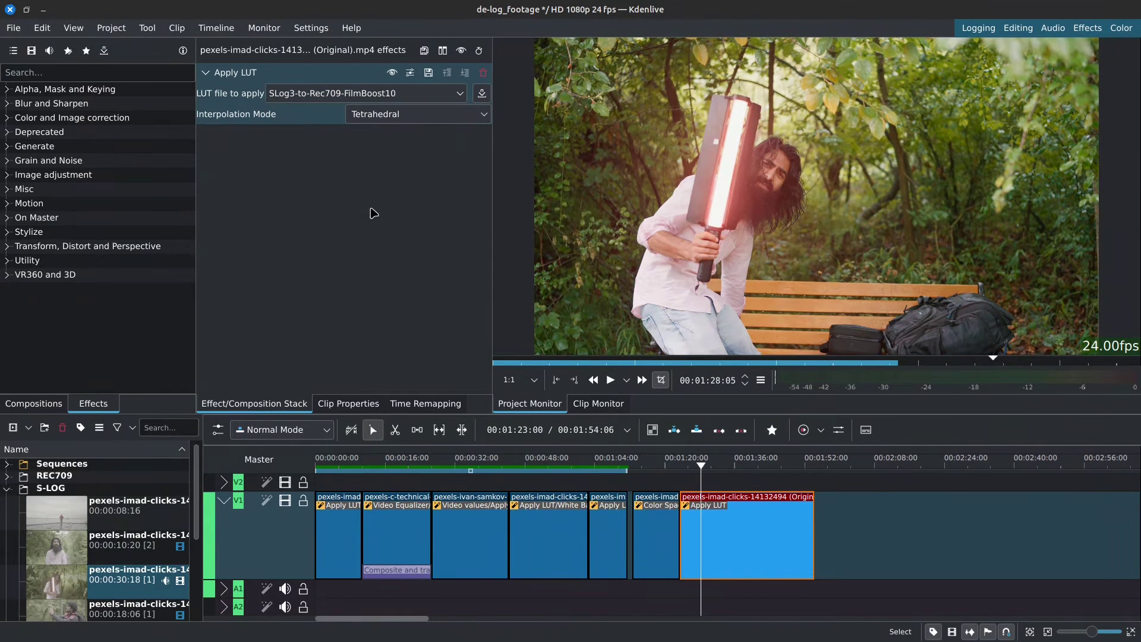
{"action": "left_click", "coordinate": [356, 94]}
{"action": "left_click", "coordinate": [392, 263]}
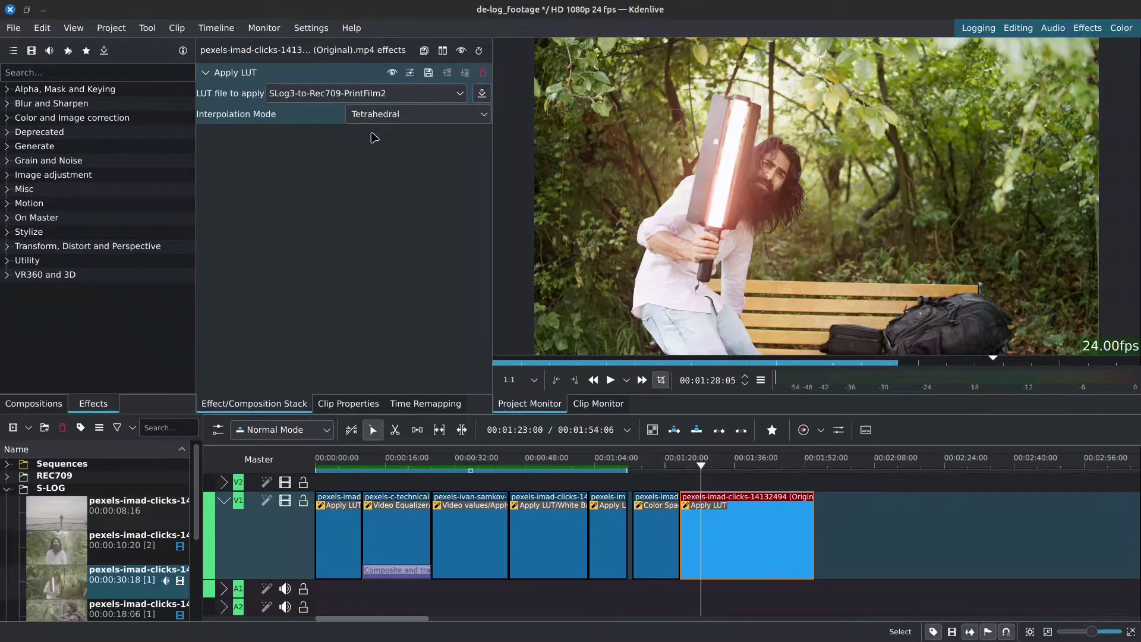
{"action": "left_click", "coordinate": [367, 93]}
{"action": "left_click", "coordinate": [373, 225]}
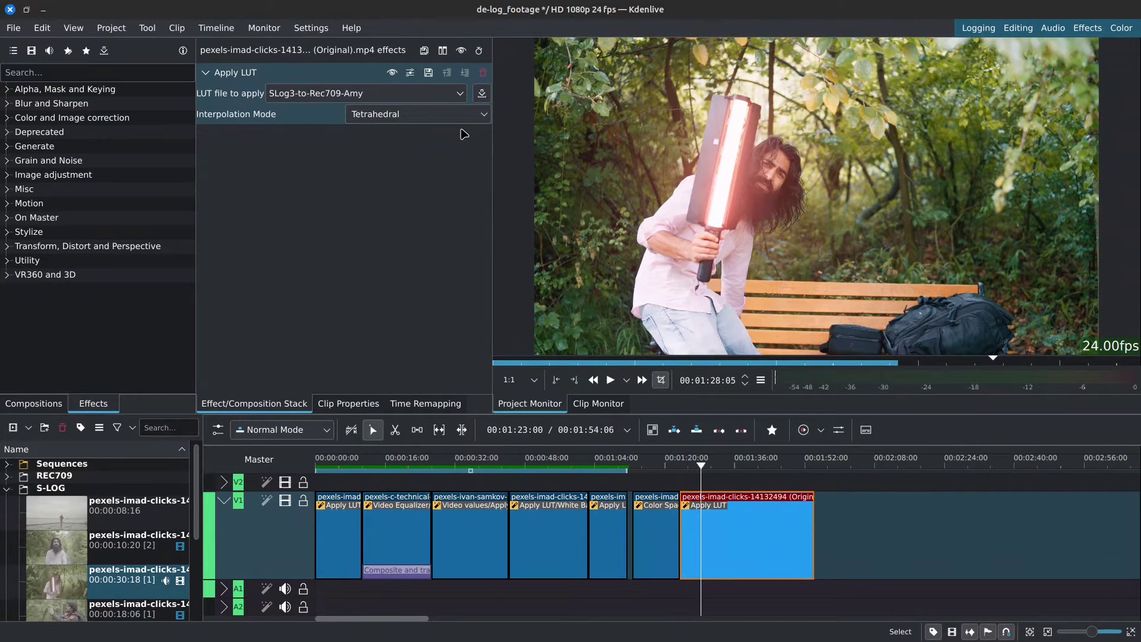
Try PB_Basin, PB_Butte and PB_Hopkins, settle on PB_Phoenix, and preview near 00:01:28
{"action": "left_click", "coordinate": [388, 97]}
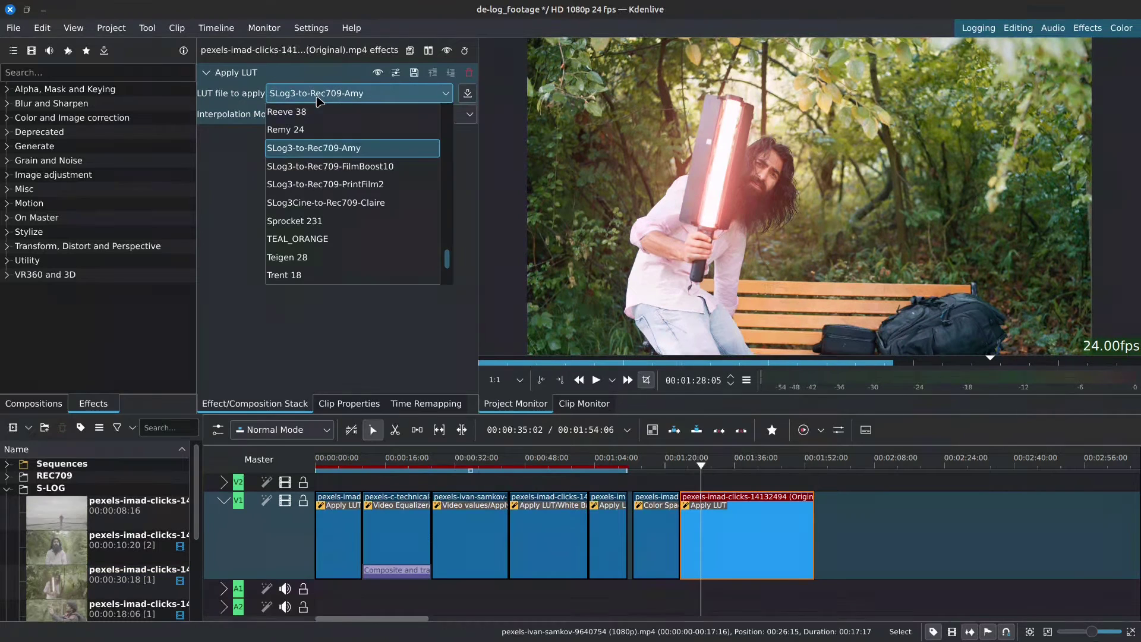
{"action": "scroll", "coordinate": [332, 196], "scroll_direction": "down", "scroll_amount": 2}
{"action": "scroll", "coordinate": [331, 196], "scroll_direction": "up", "scroll_amount": 8}
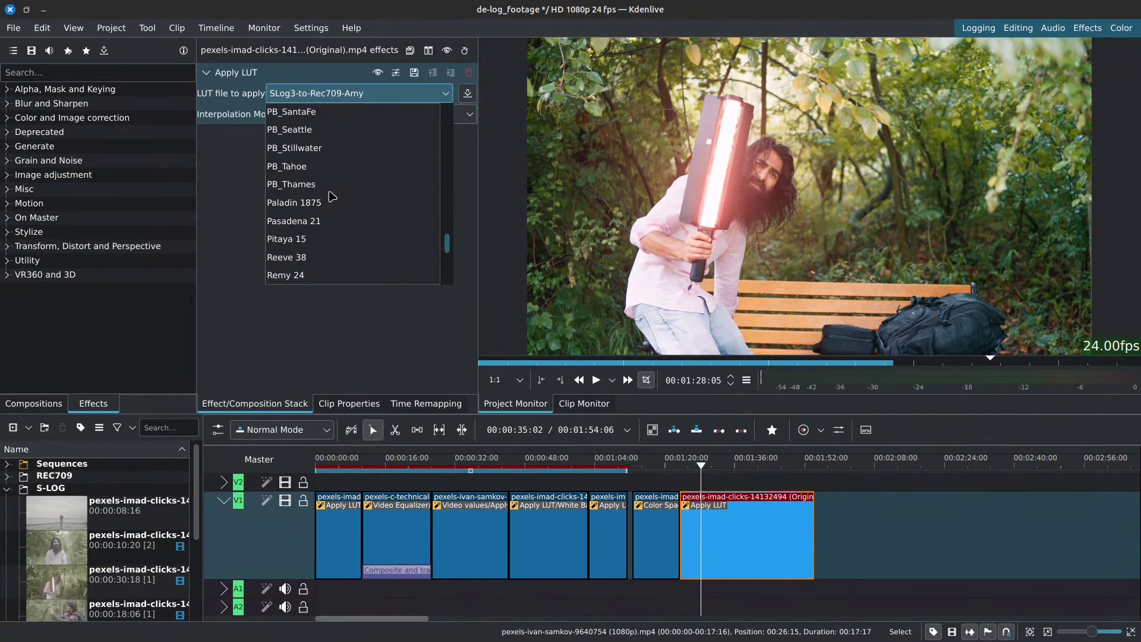
{"action": "scroll", "coordinate": [331, 196], "scroll_direction": "up", "scroll_amount": 3}
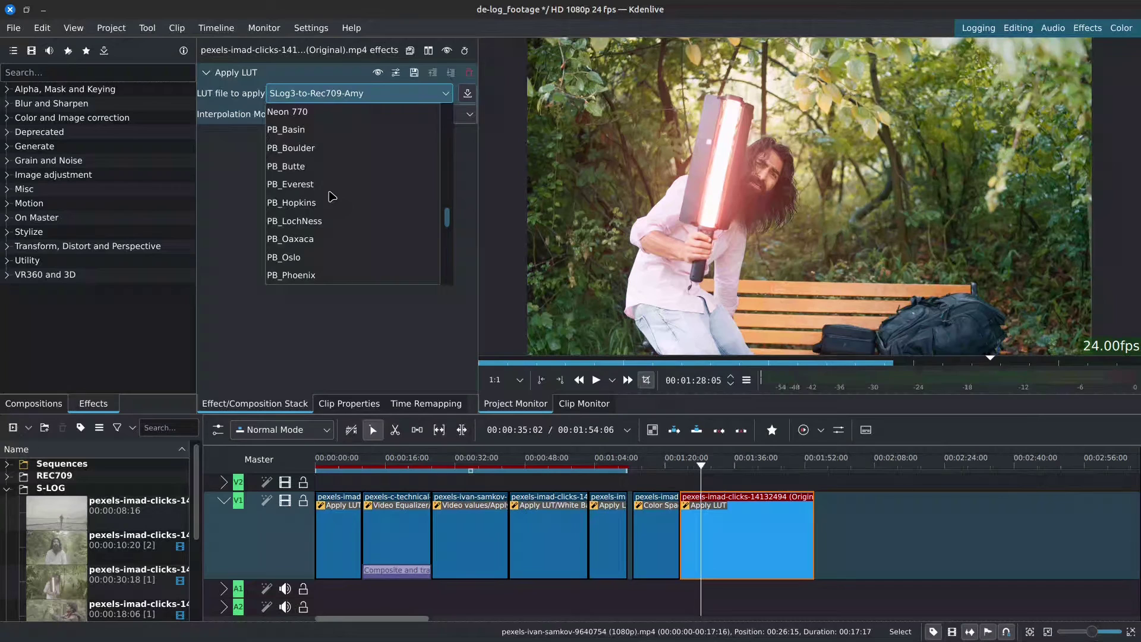
{"action": "left_click", "coordinate": [310, 128]}
{"action": "left_click", "coordinate": [336, 94]}
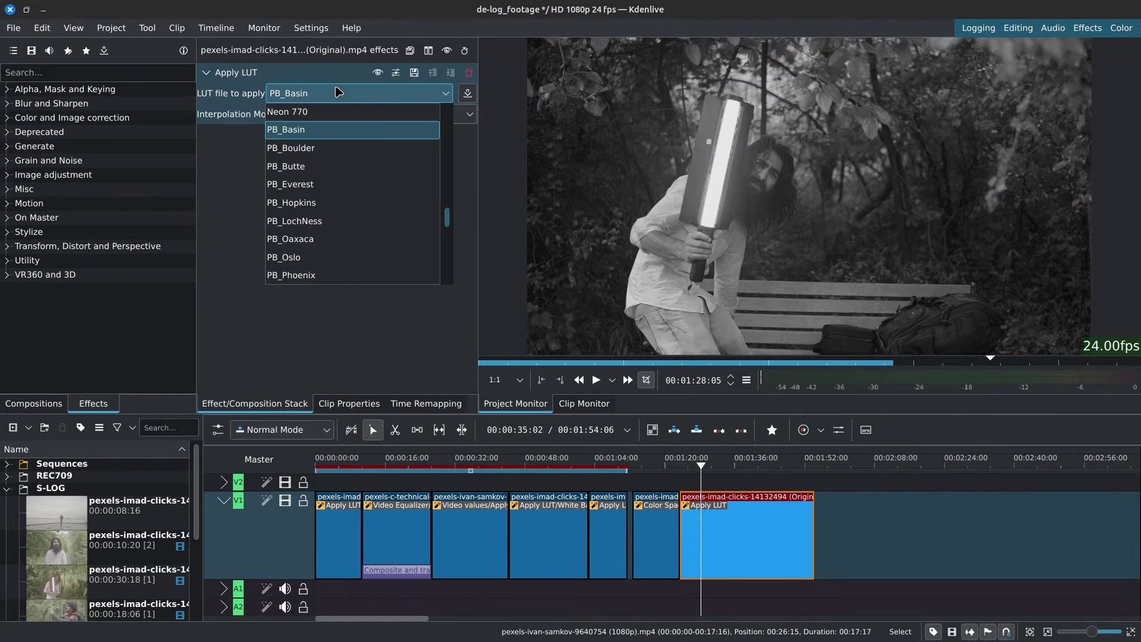
{"action": "left_click", "coordinate": [327, 185]}
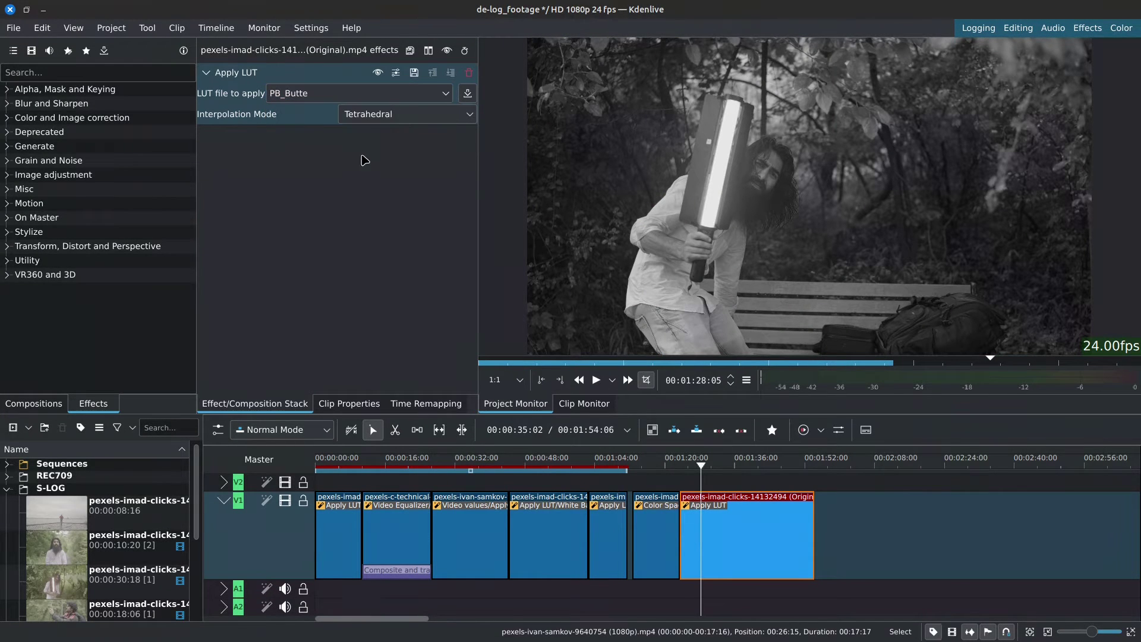
{"action": "left_click", "coordinate": [364, 98]}
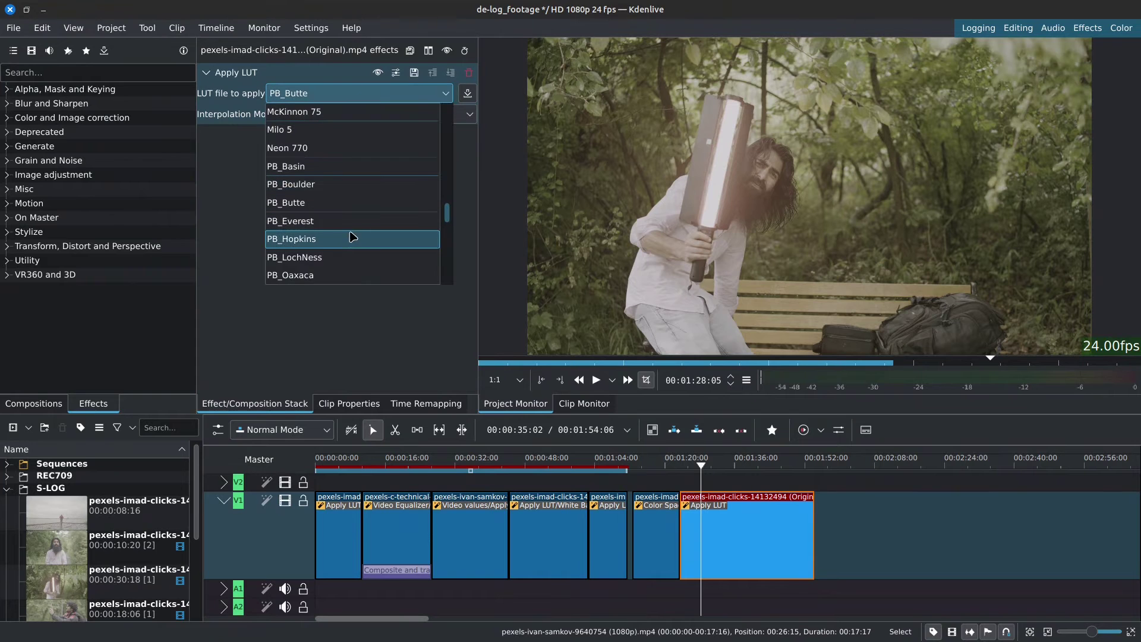
{"action": "left_click", "coordinate": [353, 240]}
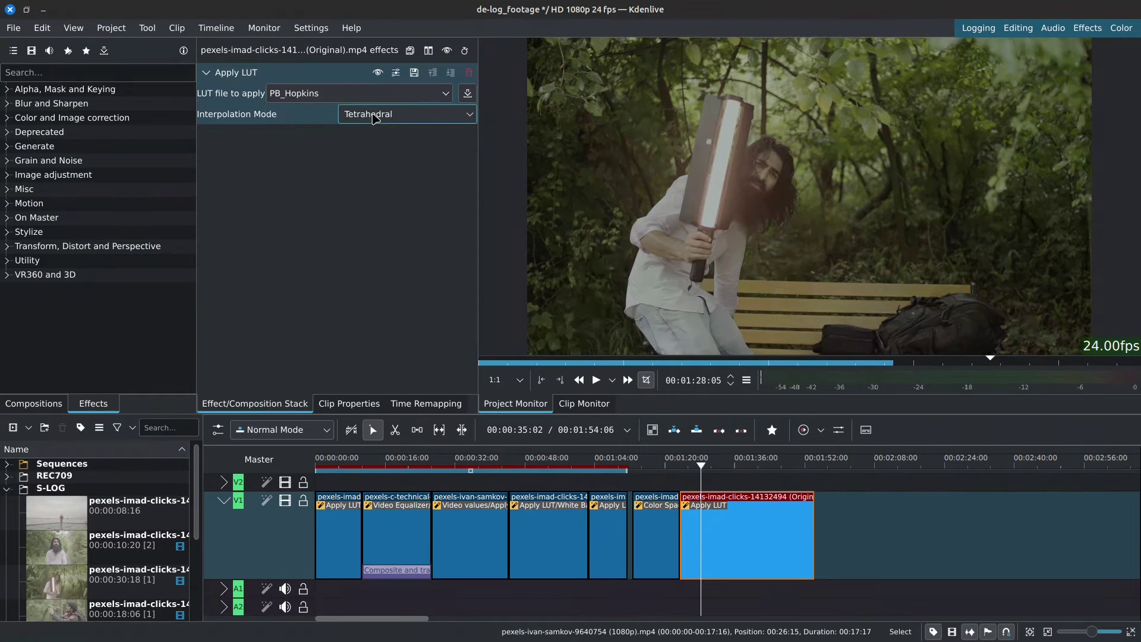
{"action": "left_click", "coordinate": [375, 92]}
{"action": "scroll", "coordinate": [352, 220], "scroll_direction": "down", "scroll_amount": 2}
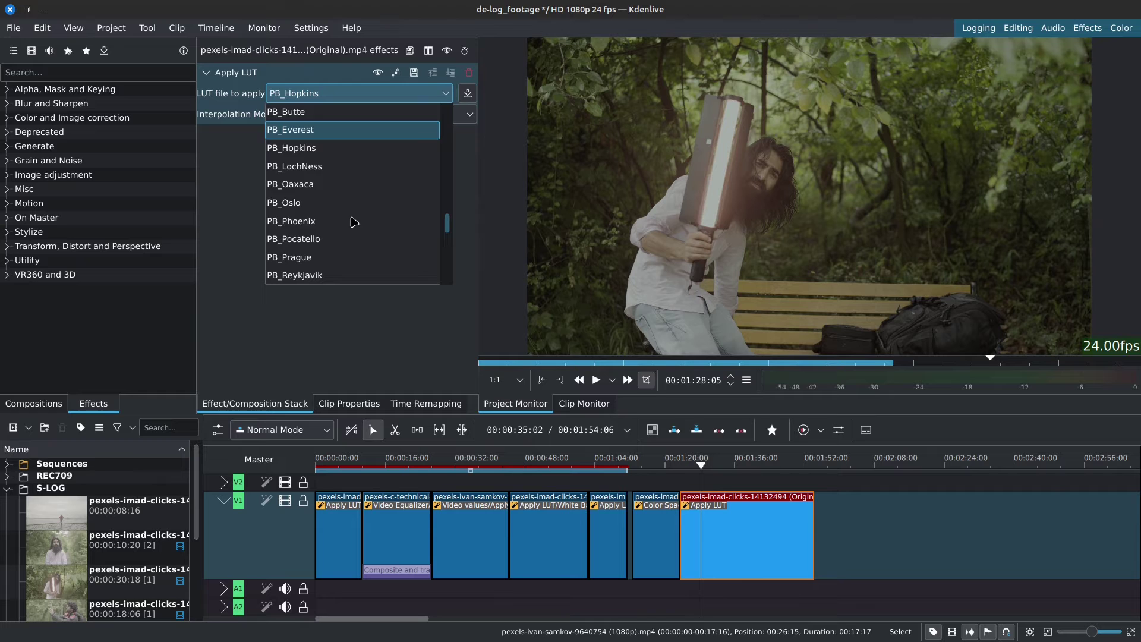
{"action": "left_click", "coordinate": [342, 230]}
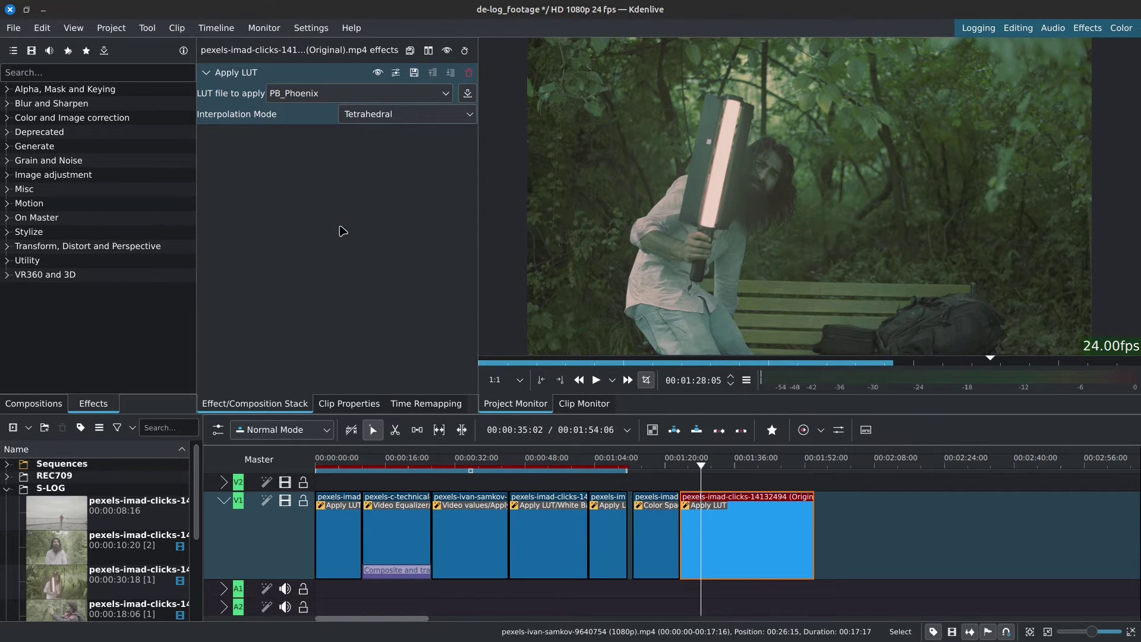
{"action": "left_click", "coordinate": [694, 462]}
{"action": "left_click_drag", "start_coordinate": [695, 464], "coordinate": [696, 464]}
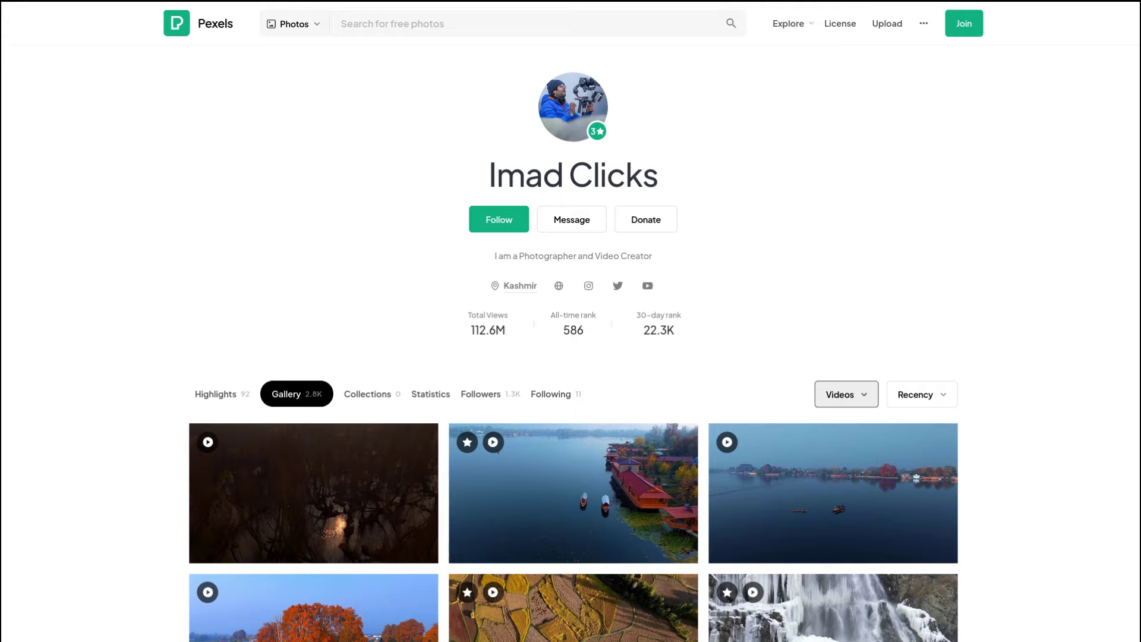
{"action": "scroll", "coordinate": [574, 321], "scroll_direction": "down", "scroll_amount": 3}
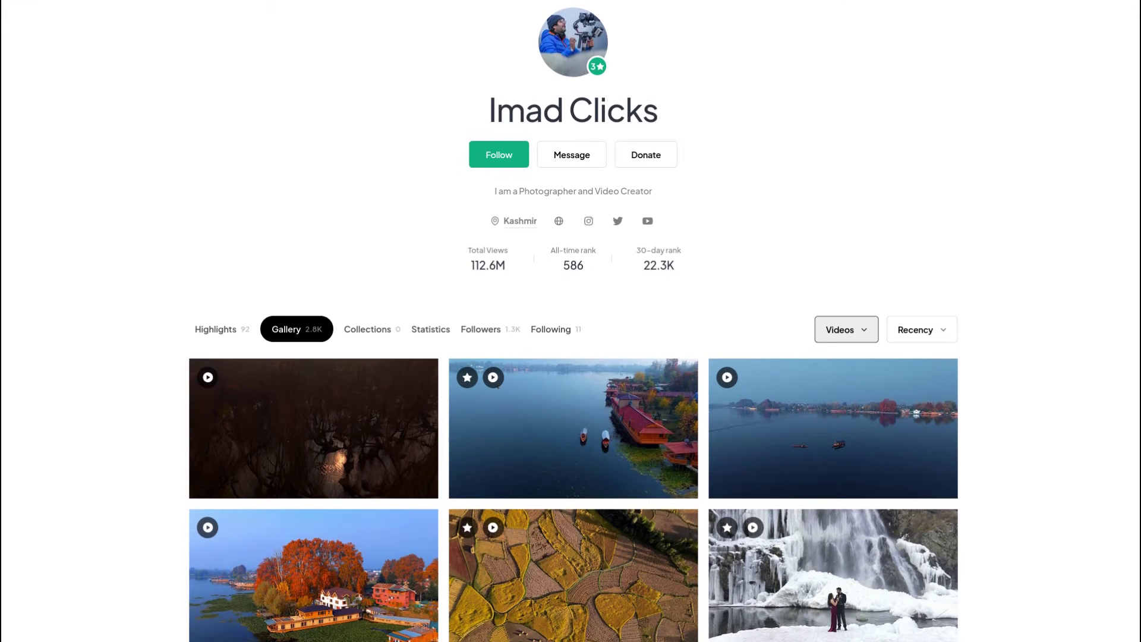
{"action": "scroll", "coordinate": [573, 321], "scroll_direction": "down", "scroll_amount": 3}
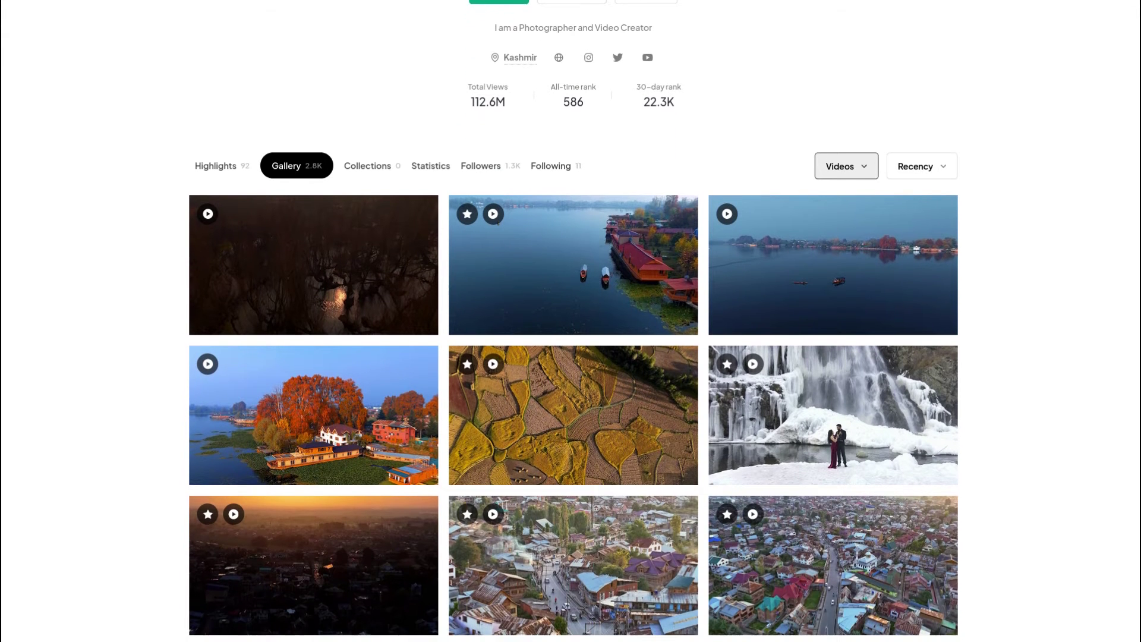
{"action": "scroll", "coordinate": [574, 321], "scroll_direction": "down", "scroll_amount": 3}
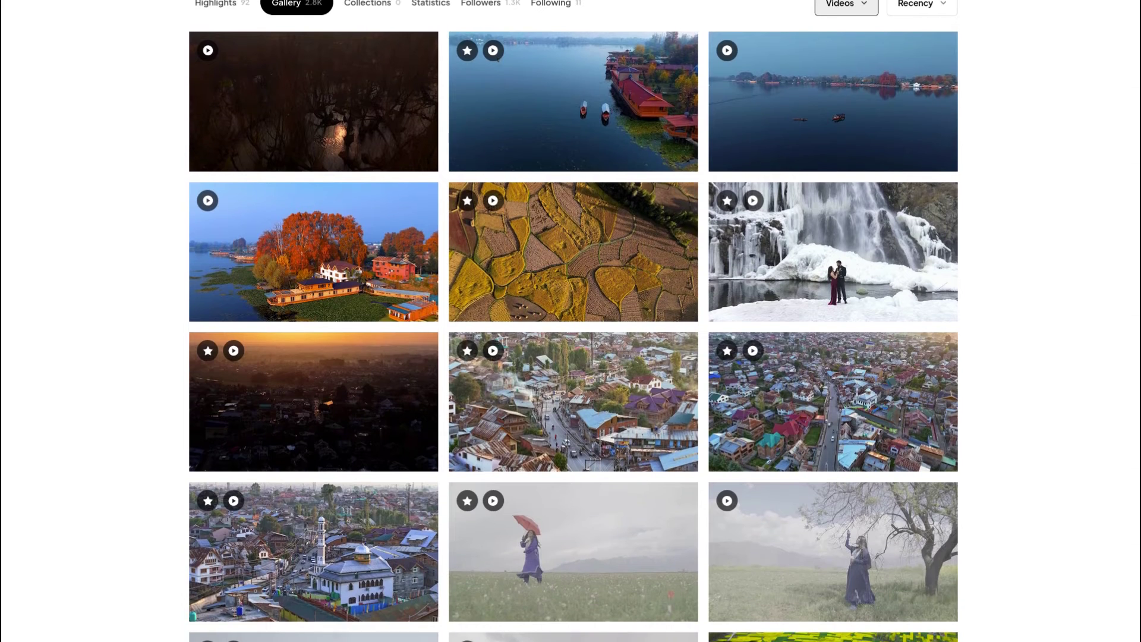
{"action": "scroll", "coordinate": [574, 321], "scroll_direction": "down", "scroll_amount": 3}
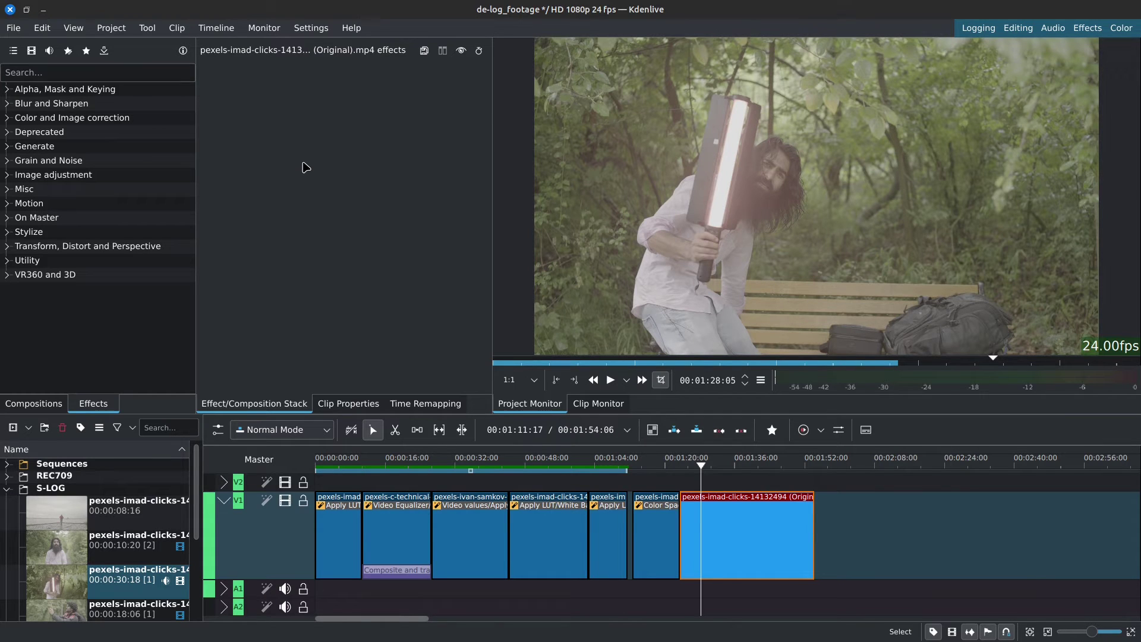
Search the effect template catalogue for 'nuxtt' and install the LM Basic - LUT template
{"action": "left_click", "coordinate": [104, 69]}
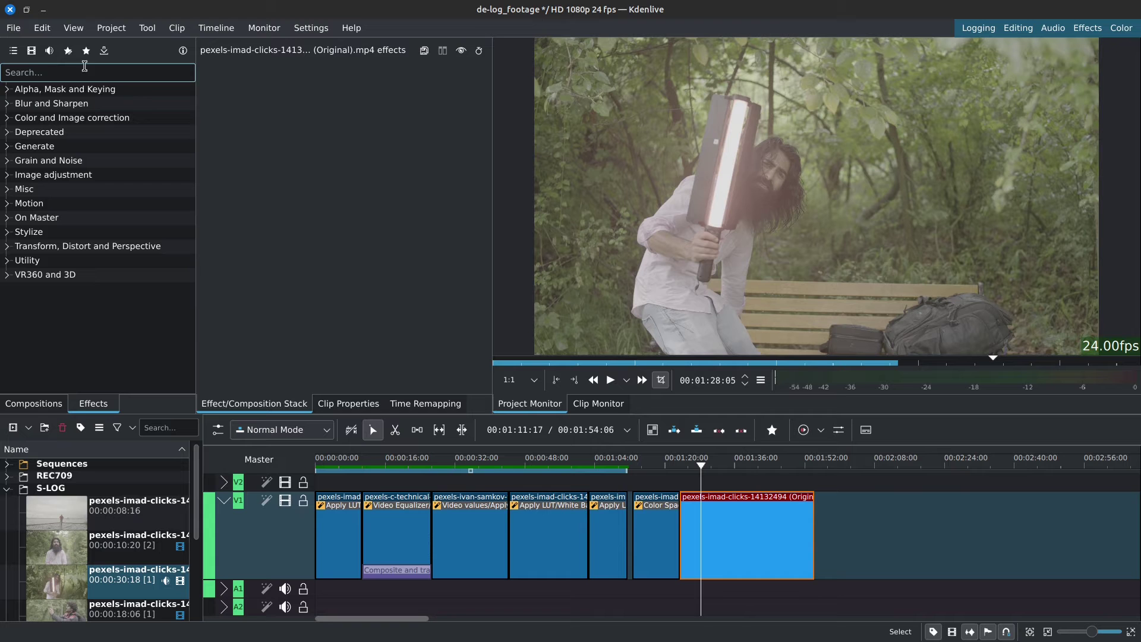
{"action": "left_click", "coordinate": [104, 51]}
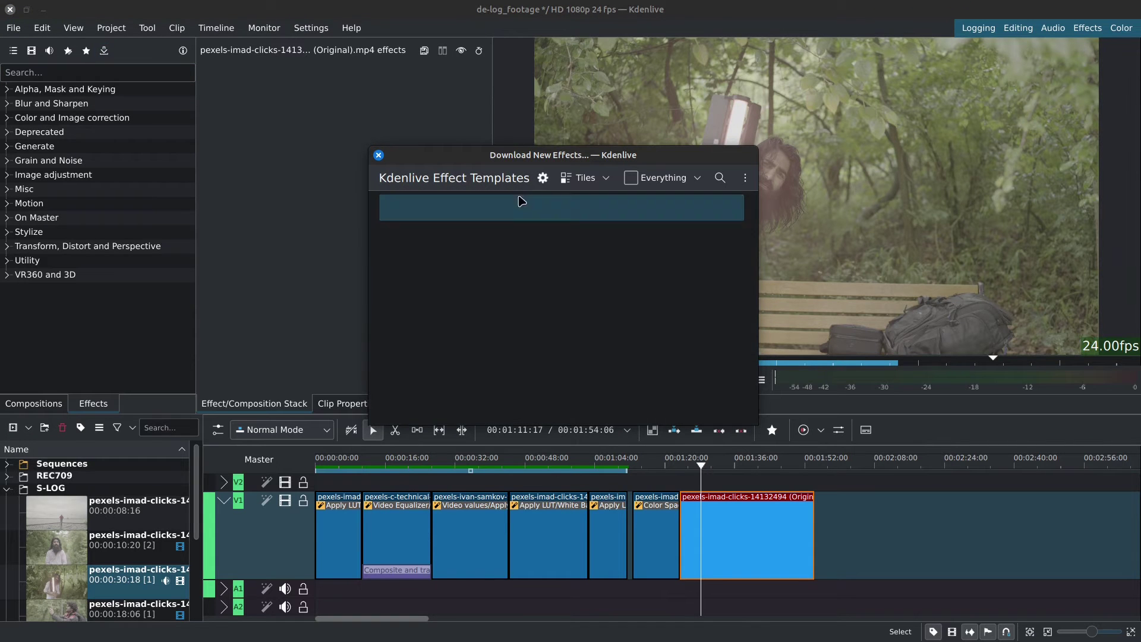
{"action": "left_click_drag", "start_coordinate": [757, 424], "coordinate": [942, 548]}
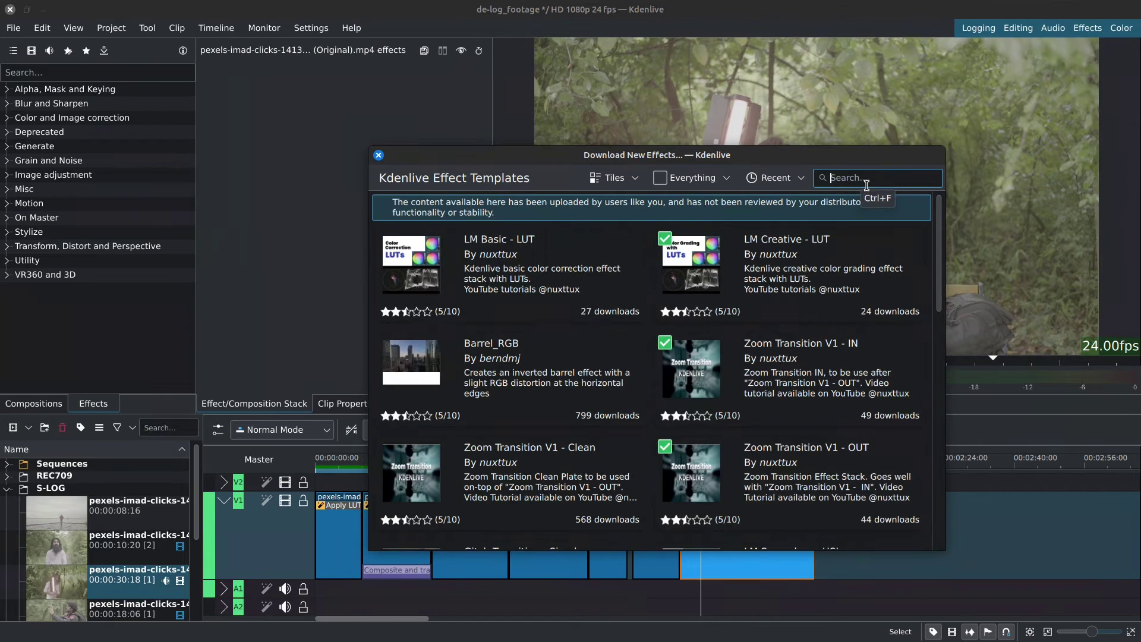
{"action": "type", "text": "nuxttux"}
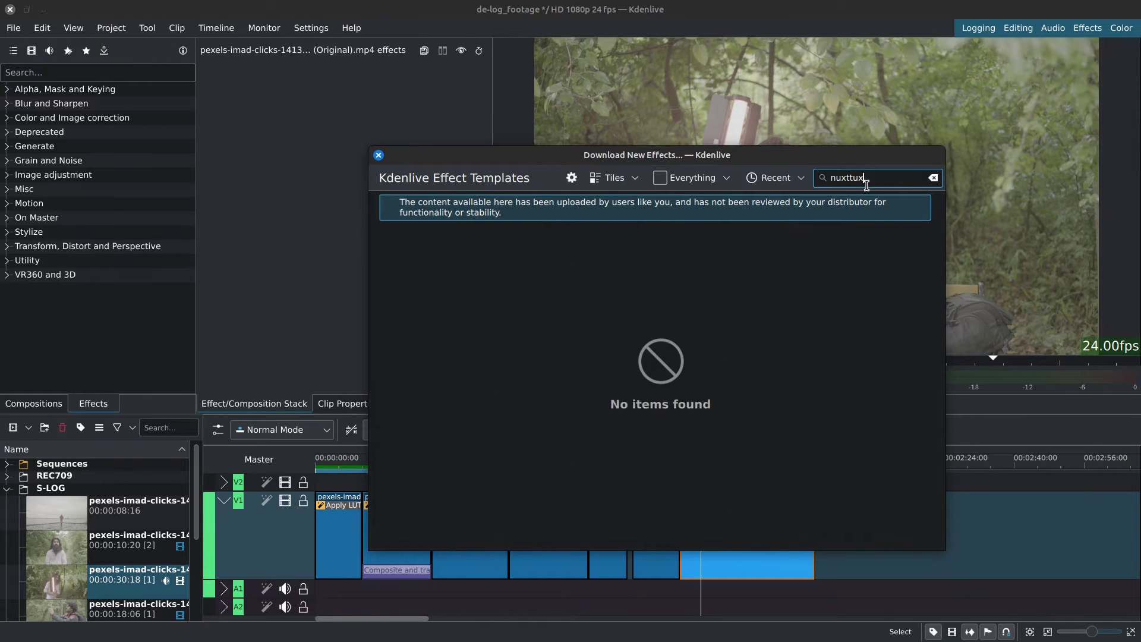
{"action": "mouse_move", "coordinate": [611, 252]}
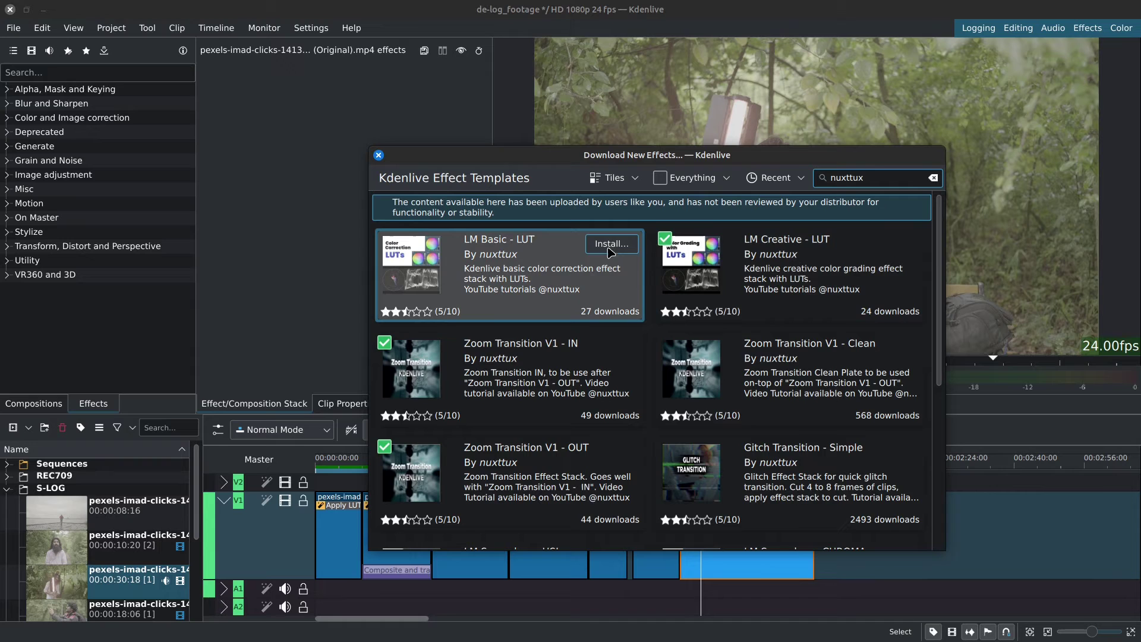
{"action": "left_click", "coordinate": [569, 275]}
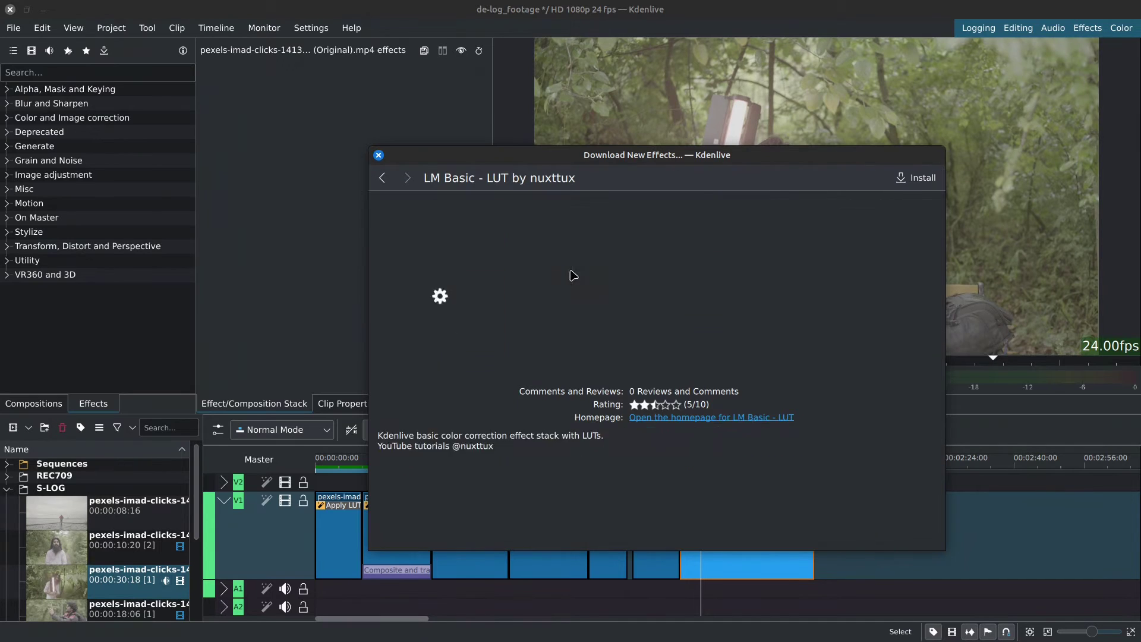
{"action": "left_click", "coordinate": [916, 179]}
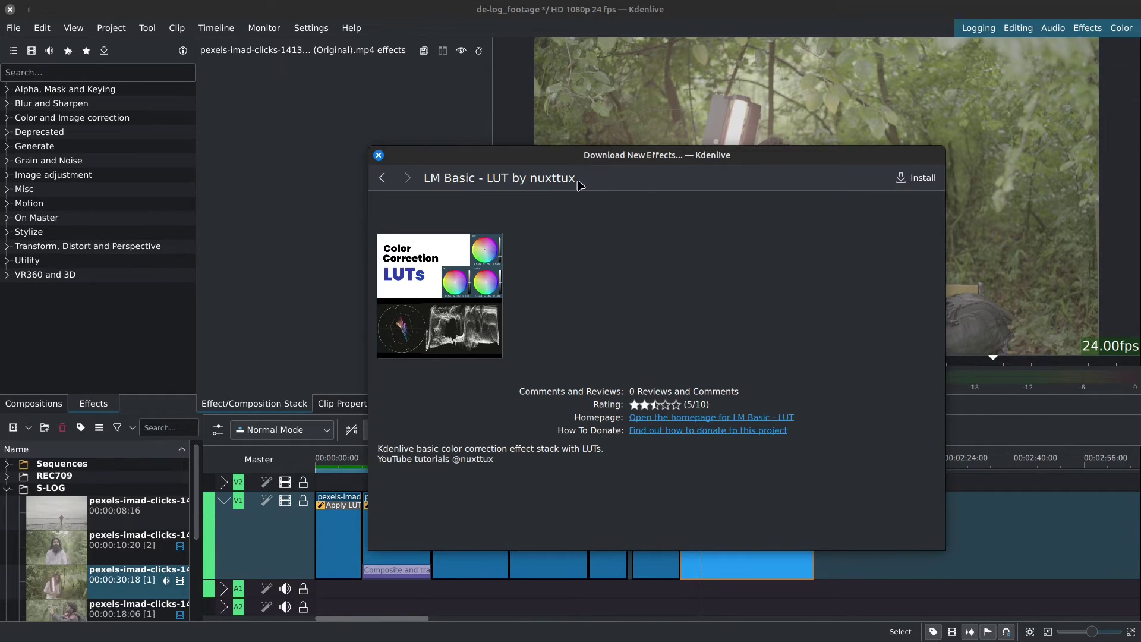
{"action": "left_click", "coordinate": [382, 178]}
Apply the LM Basic - LUT template to the last clip and collapse its four effects
{"action": "key", "text": "Escape"}
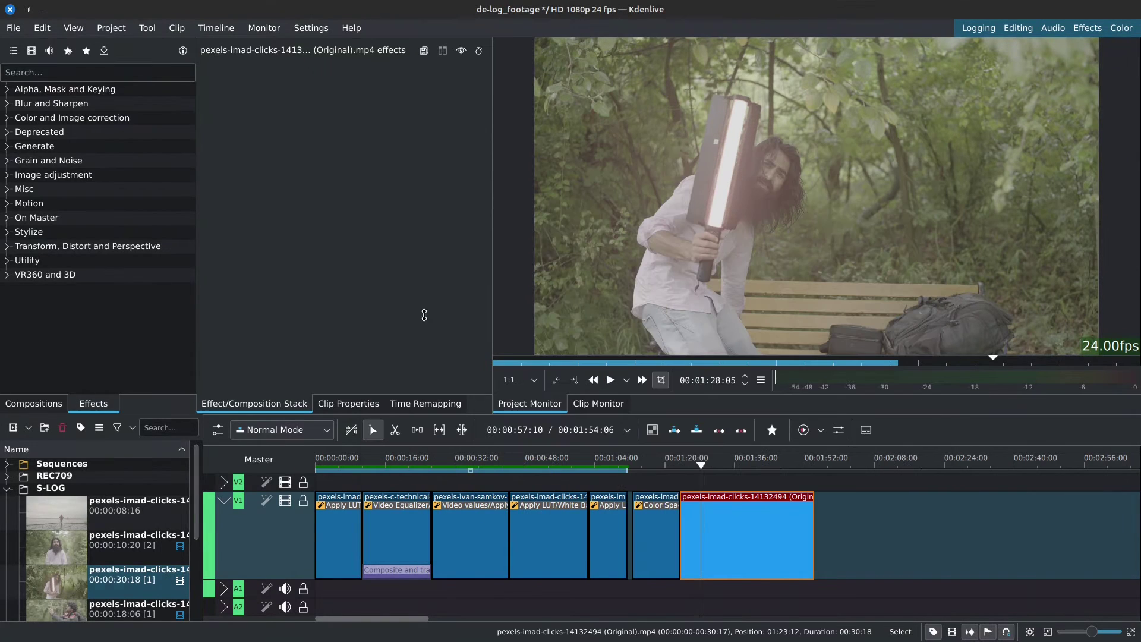
{"action": "left_click", "coordinate": [68, 51]}
{"action": "left_click", "coordinate": [8, 89]}
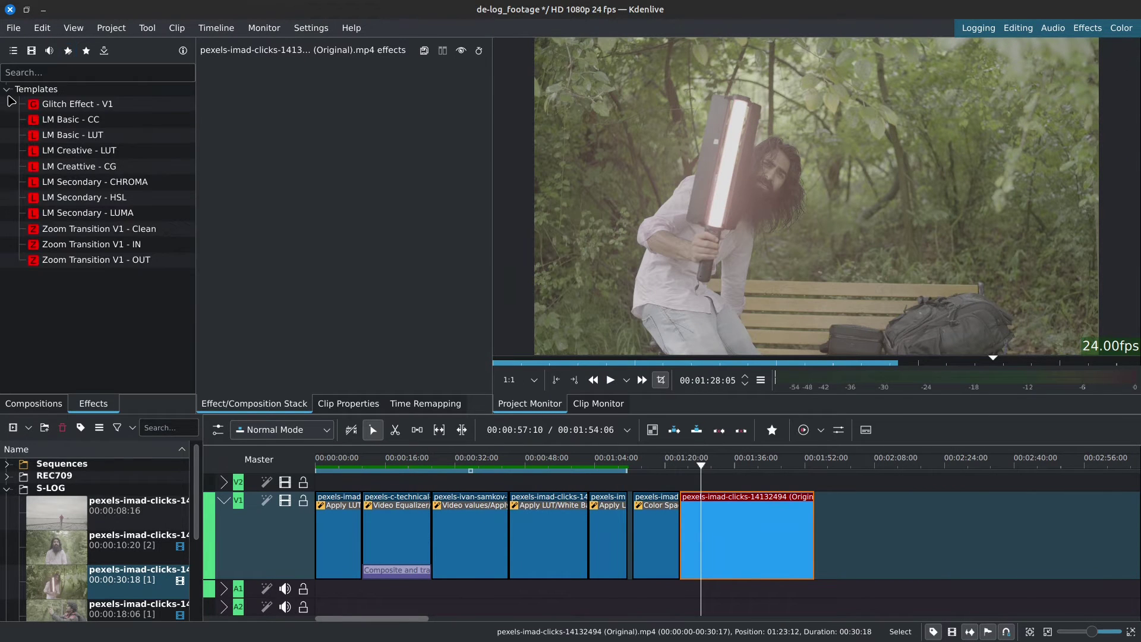
{"action": "double_click", "coordinate": [76, 135]}
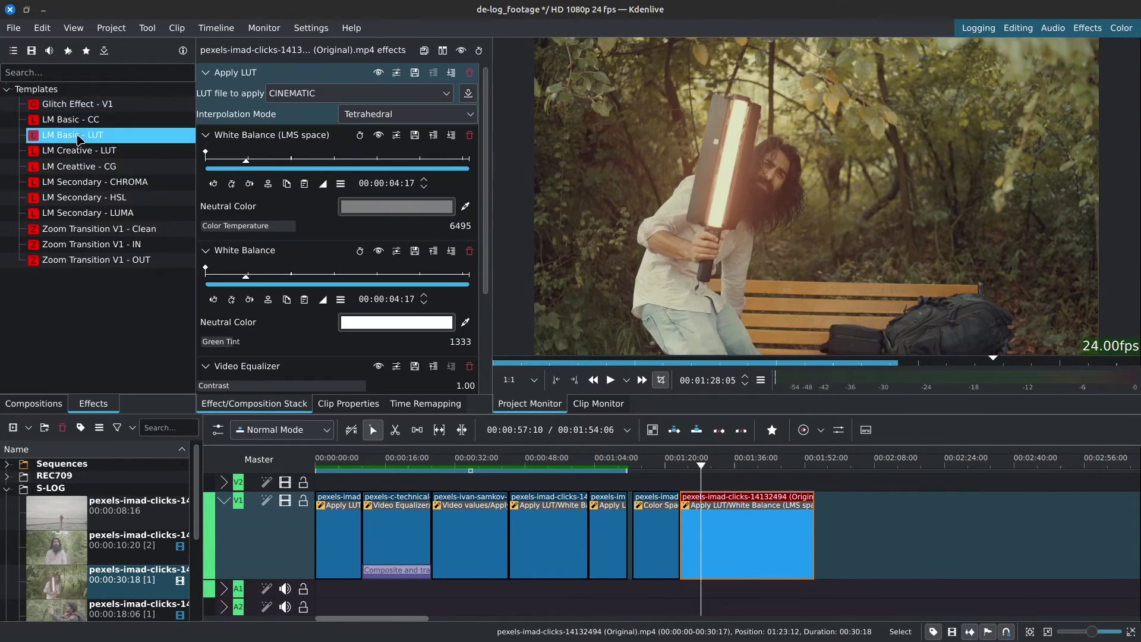
{"action": "left_click", "coordinate": [206, 73]}
{"action": "left_click", "coordinate": [205, 91]}
{"action": "left_click", "coordinate": [205, 111]}
{"action": "left_click", "coordinate": [206, 131]}
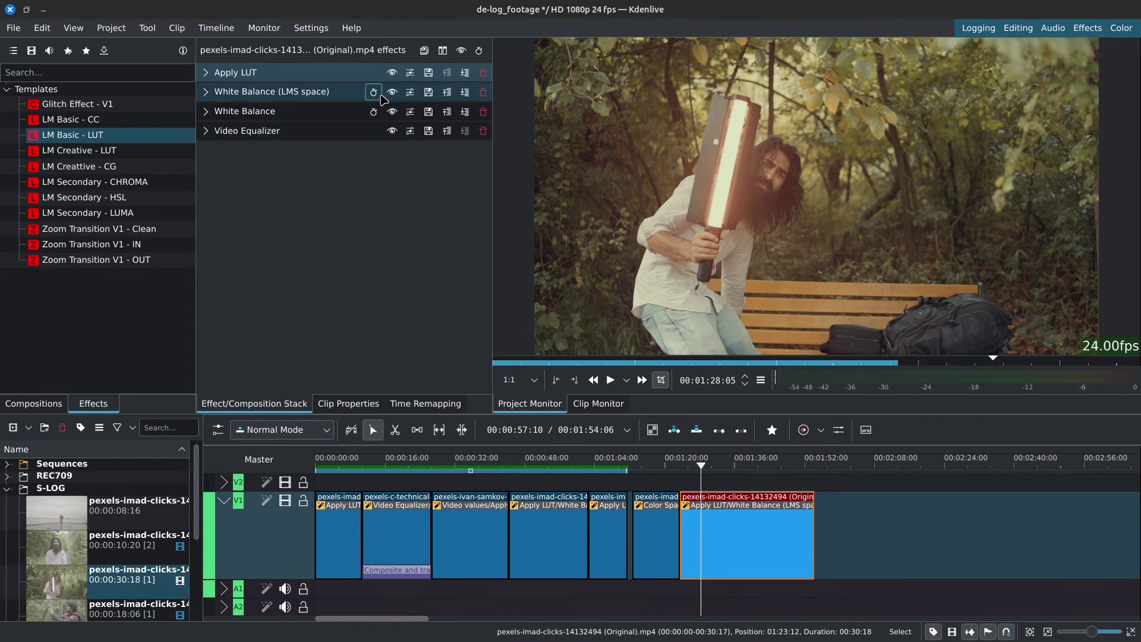
{"action": "left_click", "coordinate": [373, 111]}
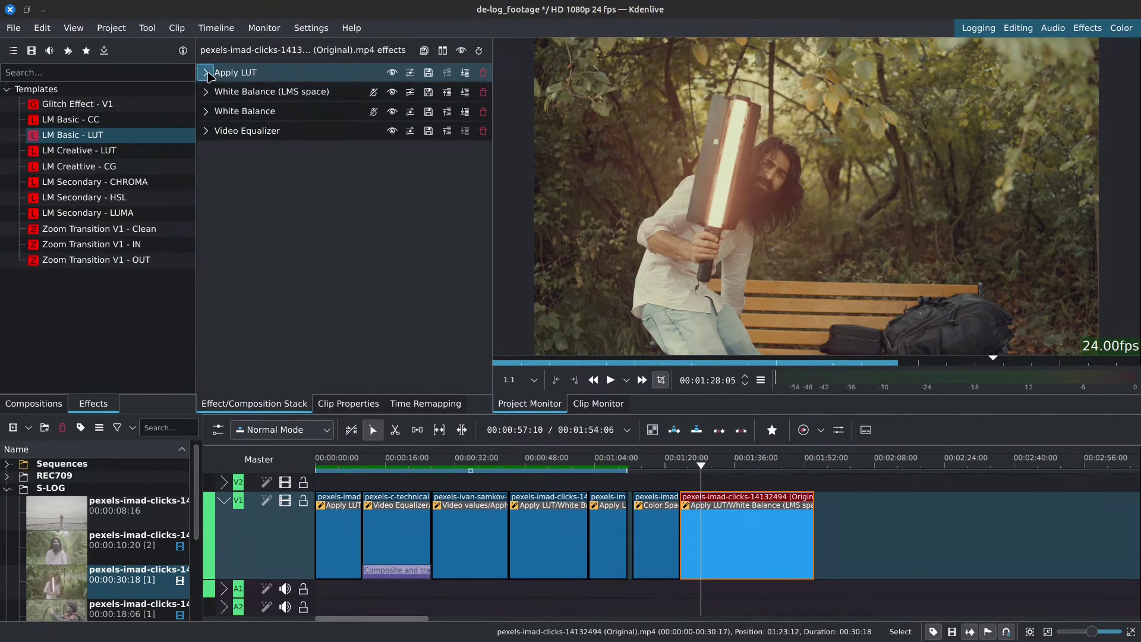
Browse to the FiLMiC 8-bit SDR LUTs folder for a custom LUT file, then cancel
{"action": "left_click", "coordinate": [205, 73]}
{"action": "left_click", "coordinate": [336, 95]}
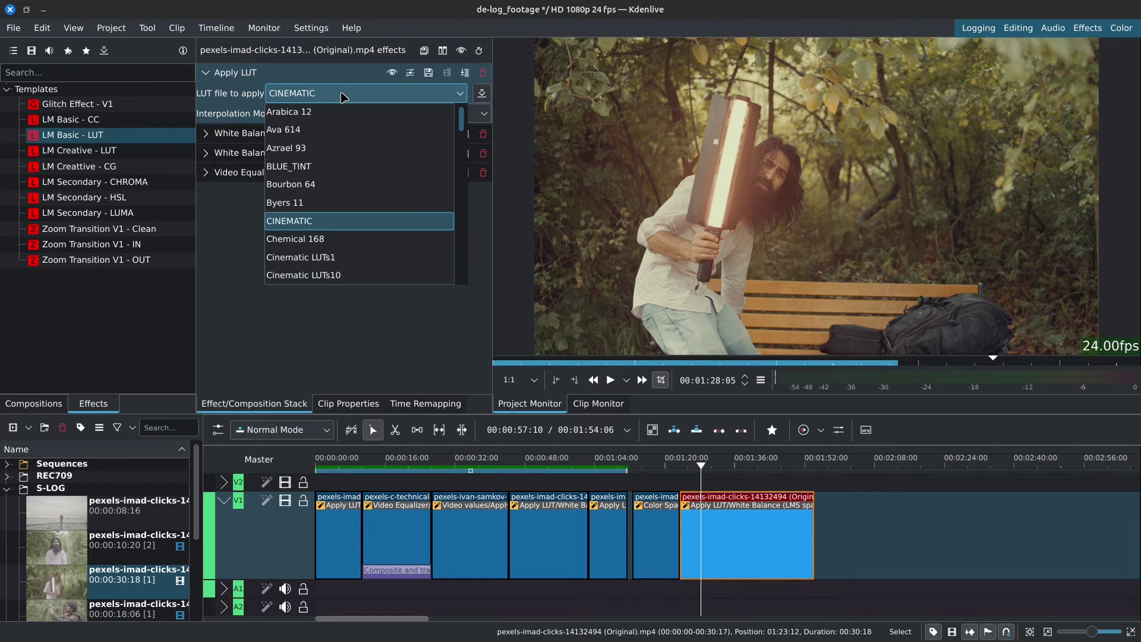
{"action": "scroll", "coordinate": [359, 190], "scroll_direction": "down", "scroll_amount": 8}
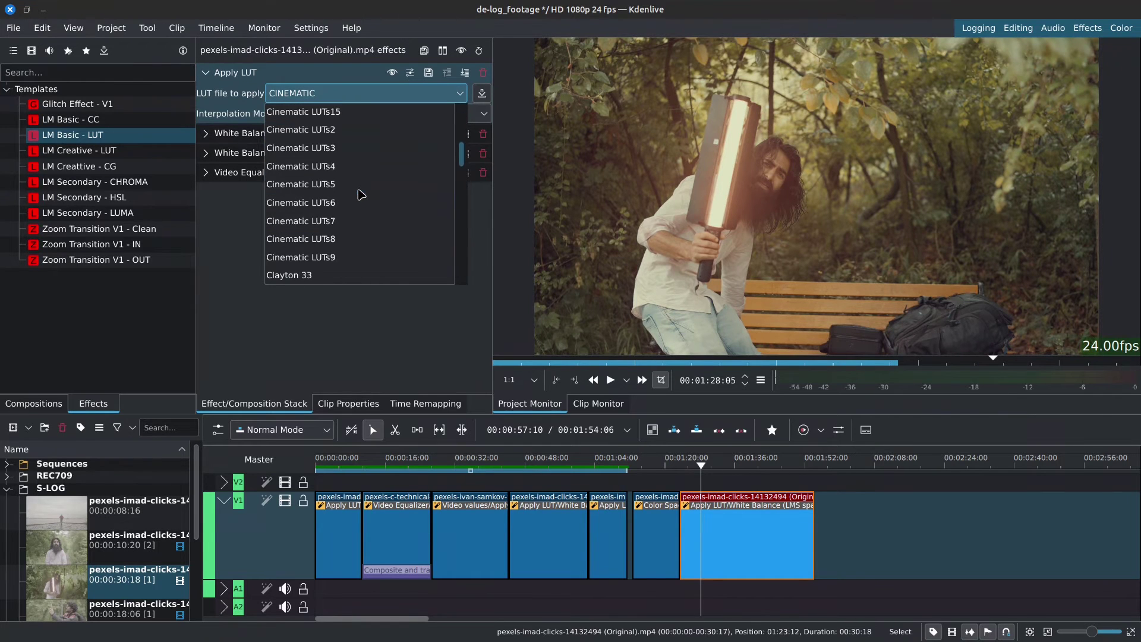
{"action": "scroll", "coordinate": [361, 194], "scroll_direction": "down", "scroll_amount": 10}
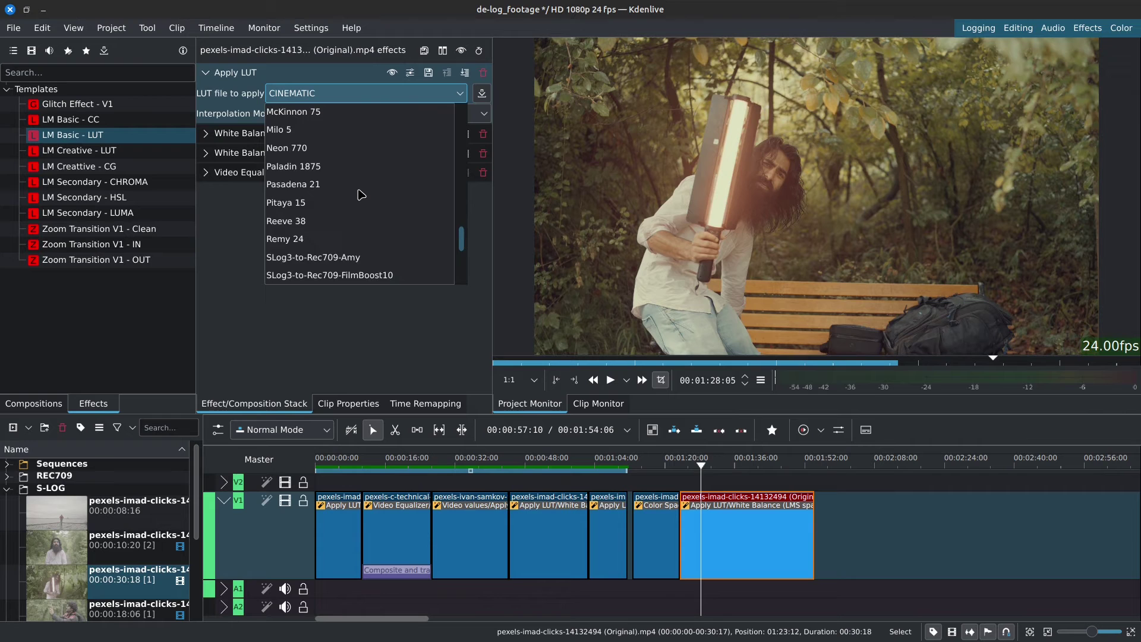
{"action": "left_click", "coordinate": [356, 275]}
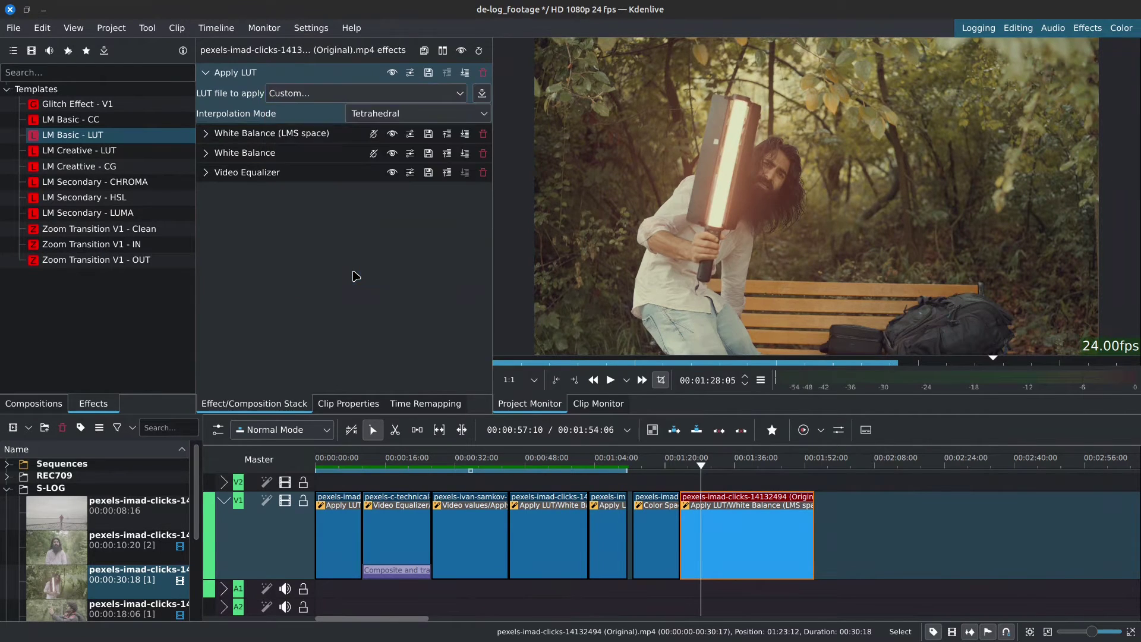
{"action": "double_click", "coordinate": [424, 132]}
{"action": "double_click", "coordinate": [453, 117]}
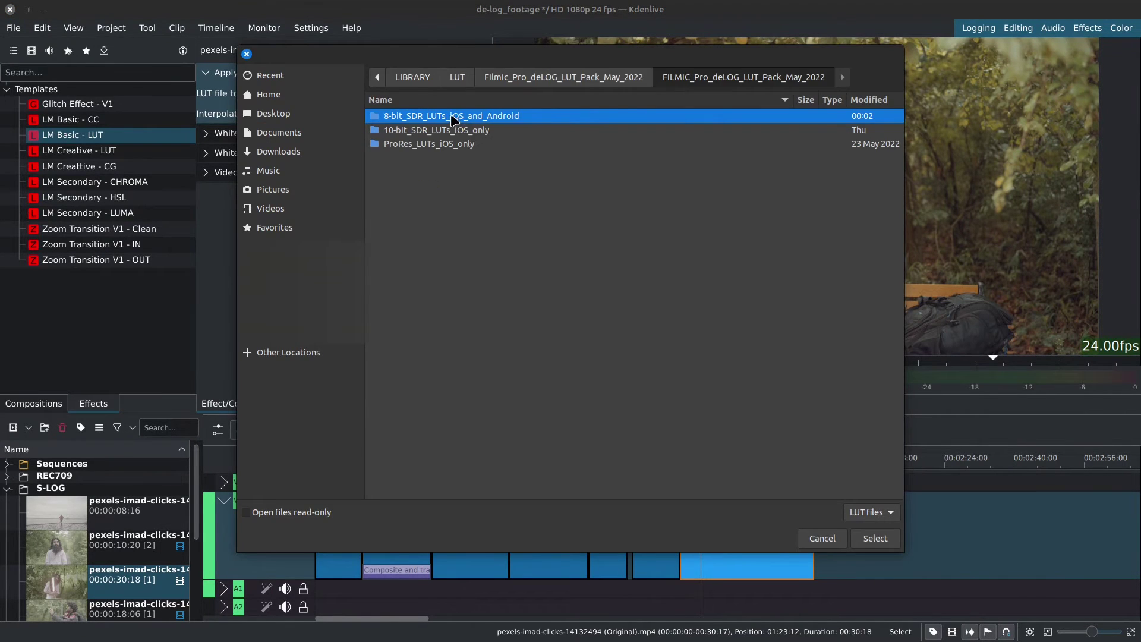
{"action": "double_click", "coordinate": [470, 117]}
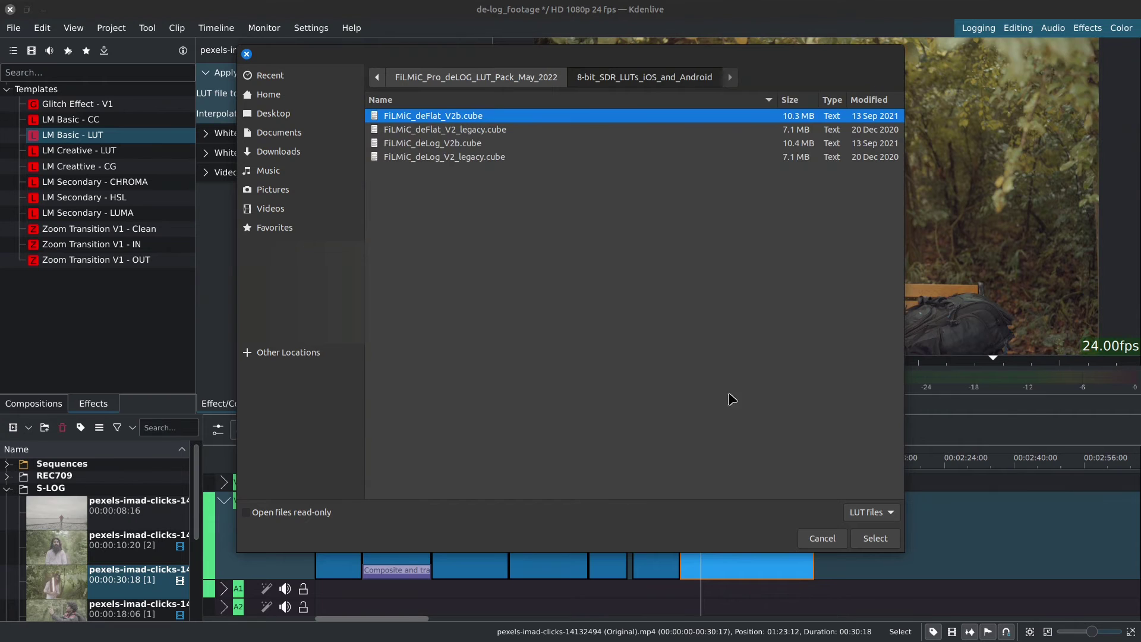
{"action": "left_click", "coordinate": [823, 538]}
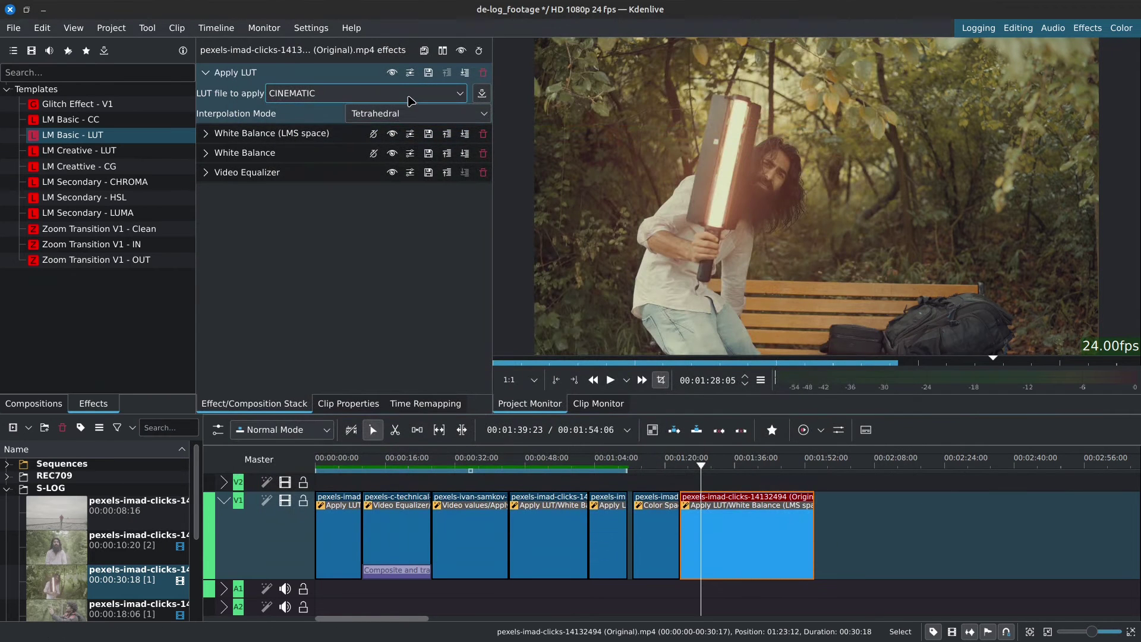
Set Apply LUT to FiLMiC_deLog_V2b, briefly compare SLog3-to-Rec709-Amy, and preview the graded clip
{"action": "left_click", "coordinate": [362, 93]}
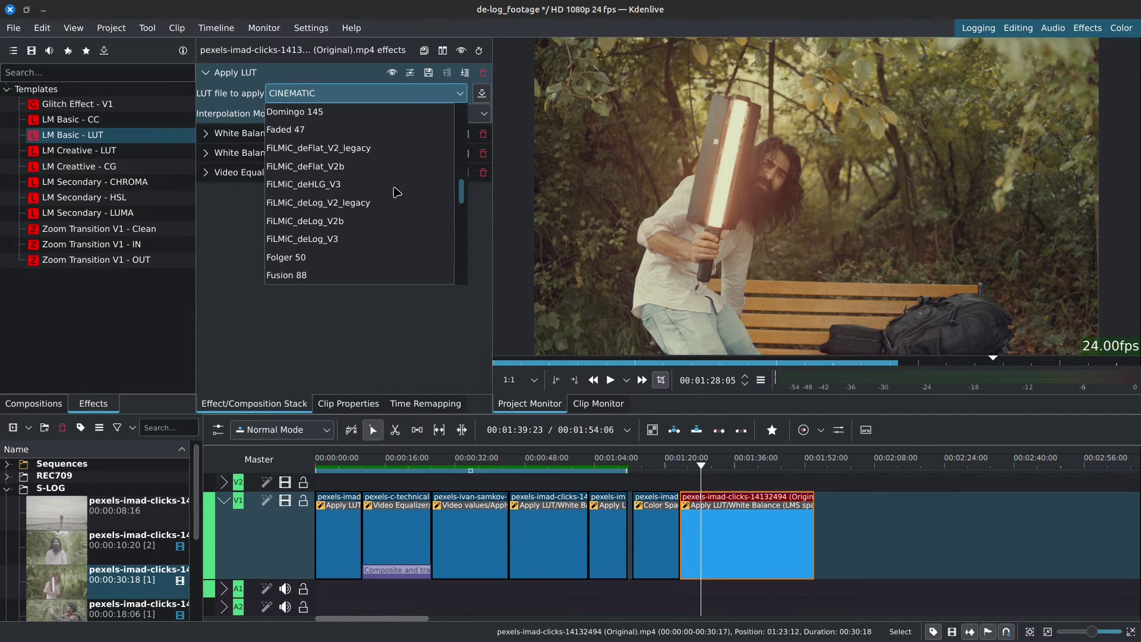
{"action": "left_click", "coordinate": [376, 221]}
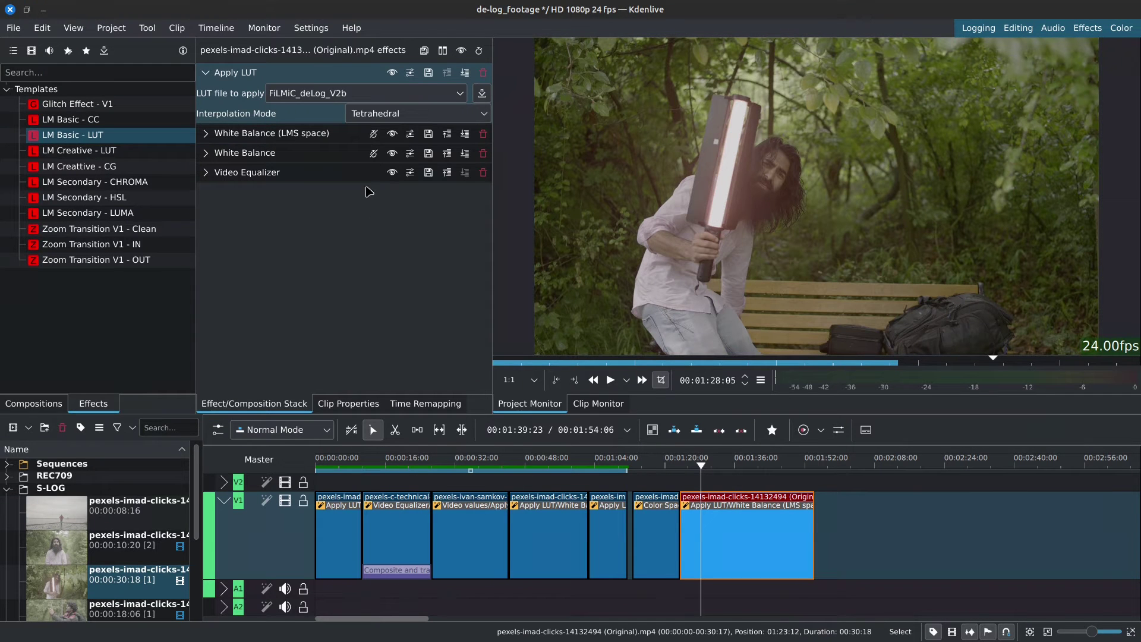
{"action": "left_click", "coordinate": [362, 93]}
{"action": "scroll", "coordinate": [374, 229], "scroll_direction": "down", "scroll_amount": 10}
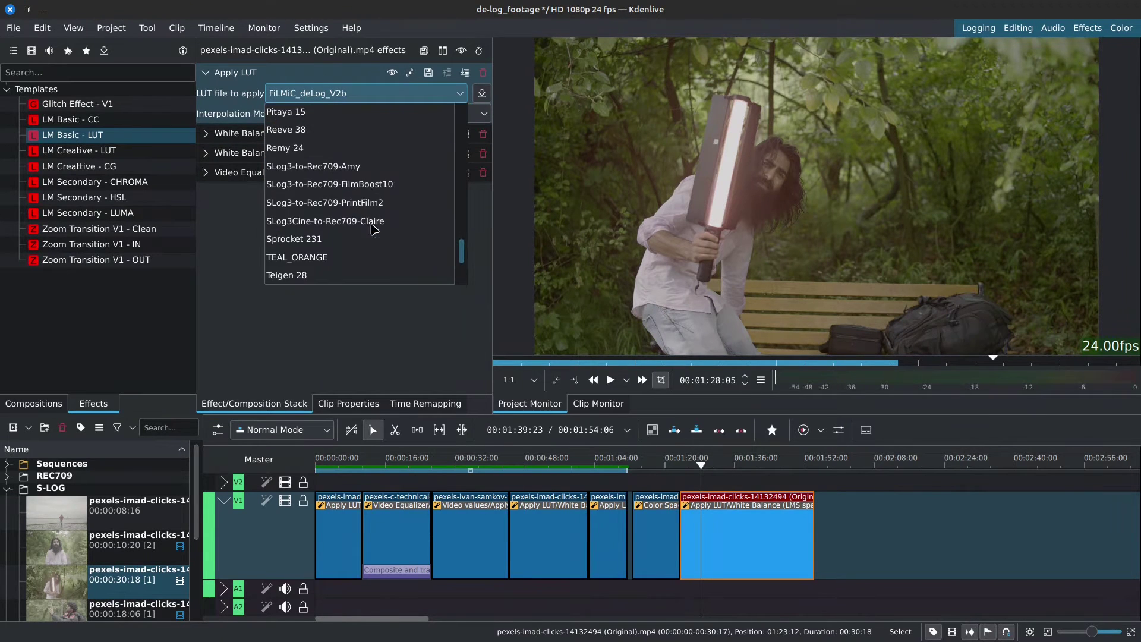
{"action": "left_click", "coordinate": [369, 167]}
{"action": "left_click", "coordinate": [363, 93]}
{"action": "scroll", "coordinate": [361, 163], "scroll_direction": "up", "scroll_amount": 15}
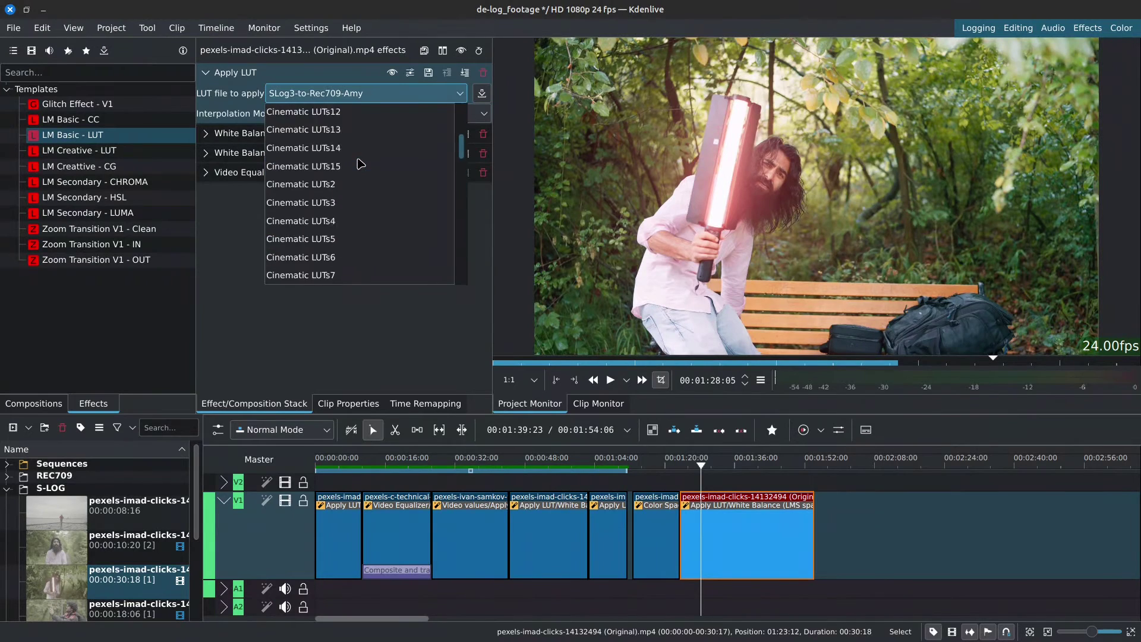
{"action": "scroll", "coordinate": [360, 163], "scroll_direction": "down", "scroll_amount": 4}
{"action": "left_click", "coordinate": [359, 203]}
{"action": "left_click", "coordinate": [710, 466]}
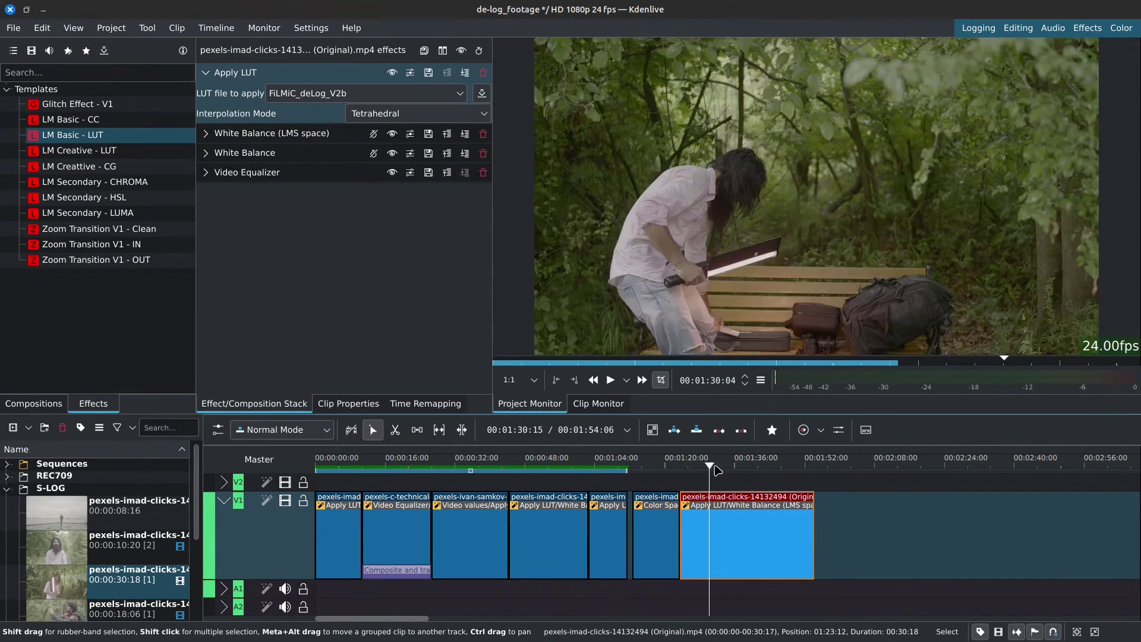
{"action": "left_click_drag", "start_coordinate": [717, 470], "coordinate": [738, 467]}
Pick a neutral colour from the preview for White Balance (LMS space), then review White Balance
{"action": "left_click", "coordinate": [205, 133]}
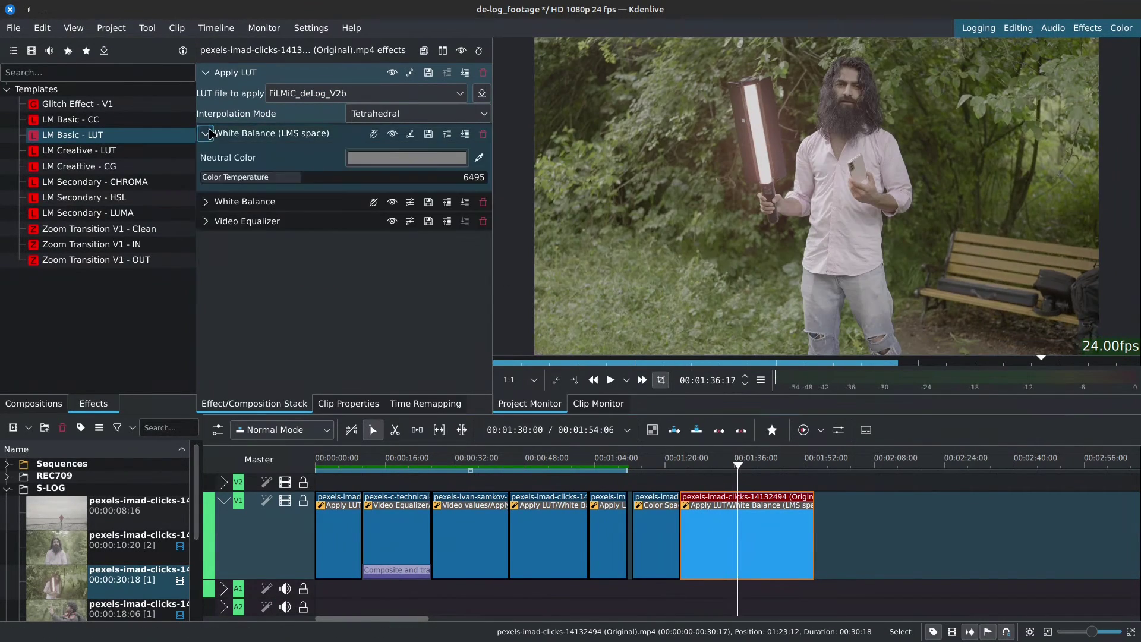
{"action": "left_click", "coordinate": [479, 158]}
{"action": "left_click", "coordinate": [205, 133]}
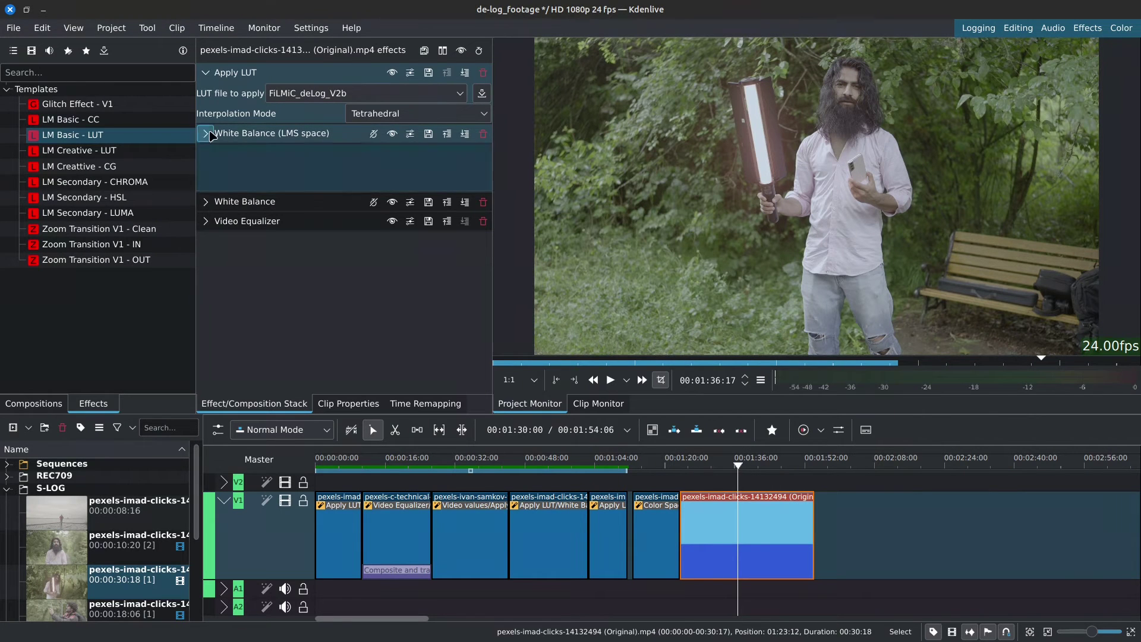
{"action": "left_click", "coordinate": [206, 152]}
{"action": "left_click", "coordinate": [206, 153]}
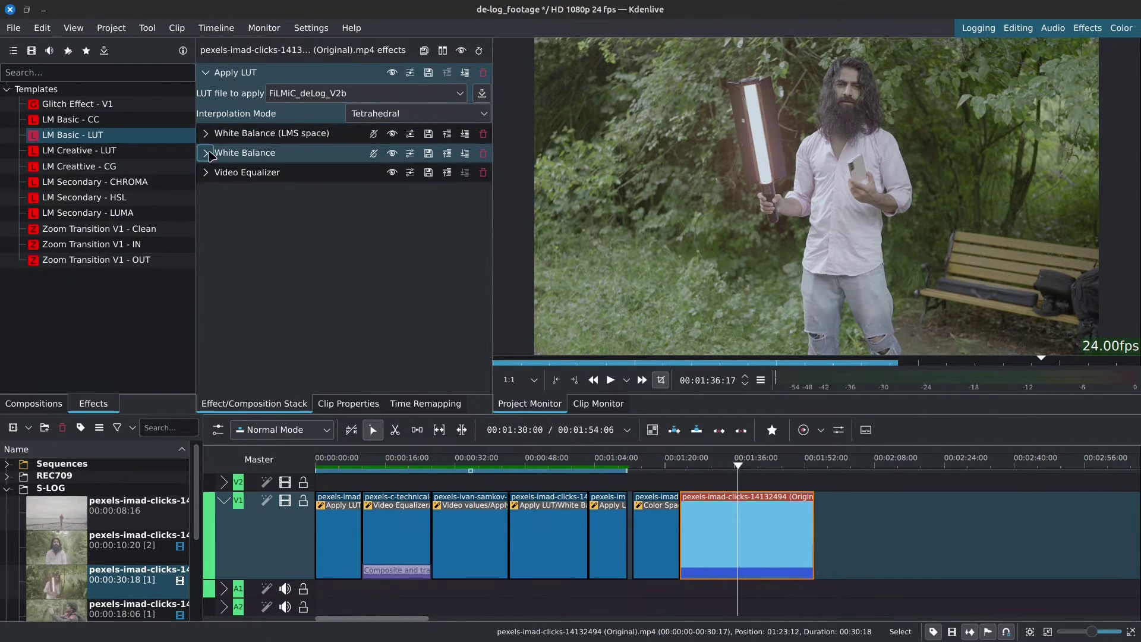
Raise the Video Equalizer saturation to 1.17 and gamma to 1.02
{"action": "left_click", "coordinate": [205, 72]}
{"action": "left_click", "coordinate": [205, 131]}
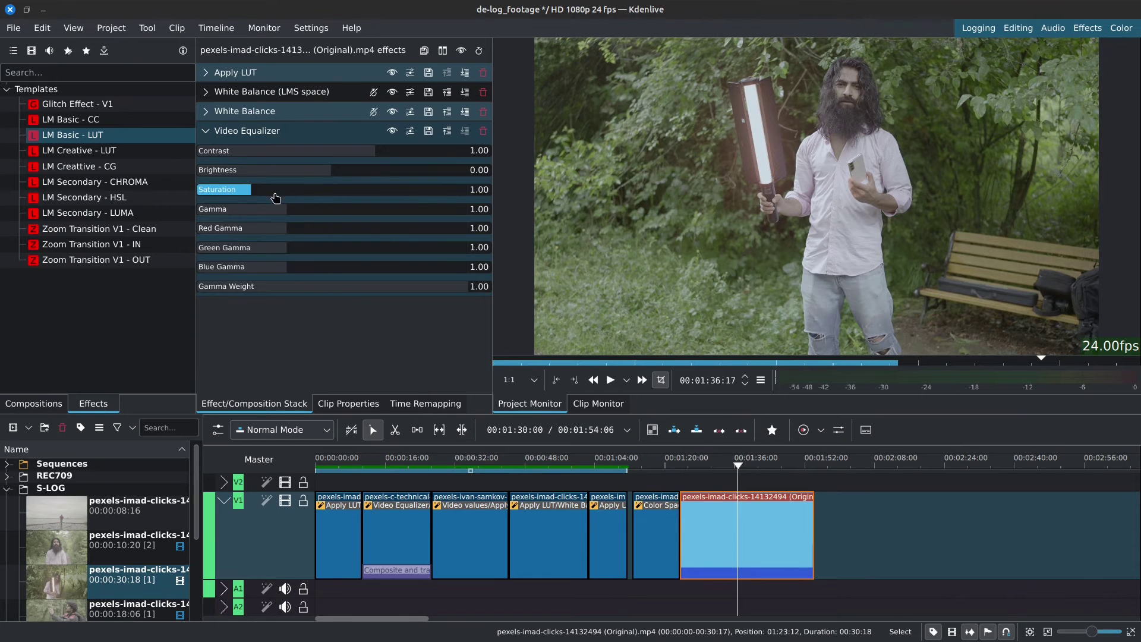
{"action": "scroll", "coordinate": [255, 196], "scroll_direction": "up", "scroll_amount": 8}
{"action": "scroll", "coordinate": [259, 195], "scroll_direction": "up", "scroll_amount": 9}
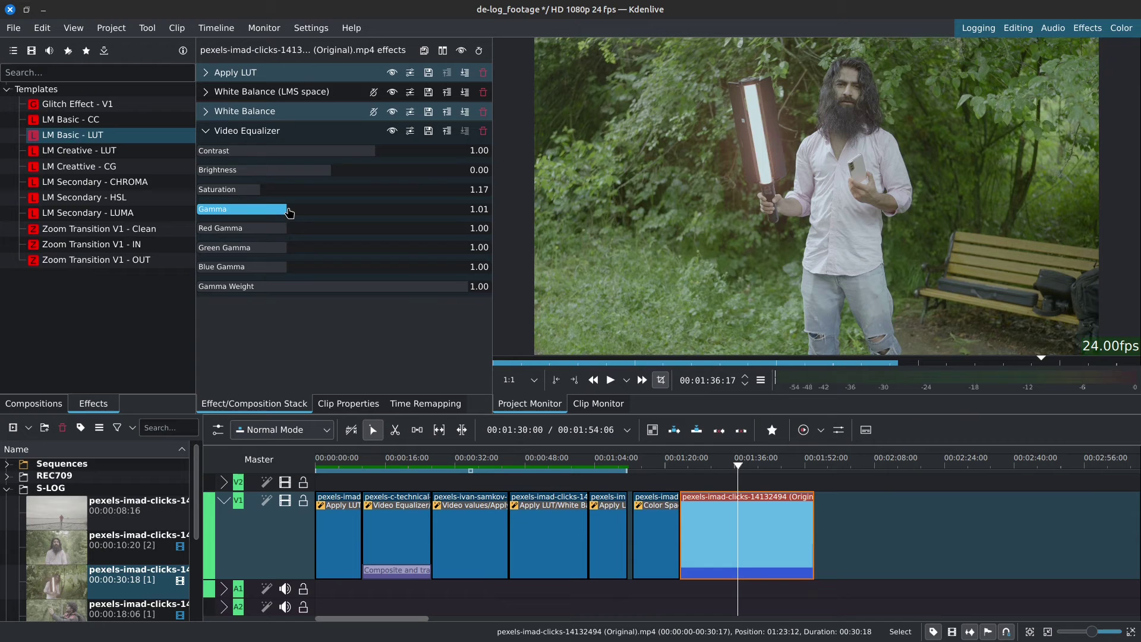
{"action": "scroll", "coordinate": [289, 211], "scroll_direction": "up", "scroll_amount": 1}
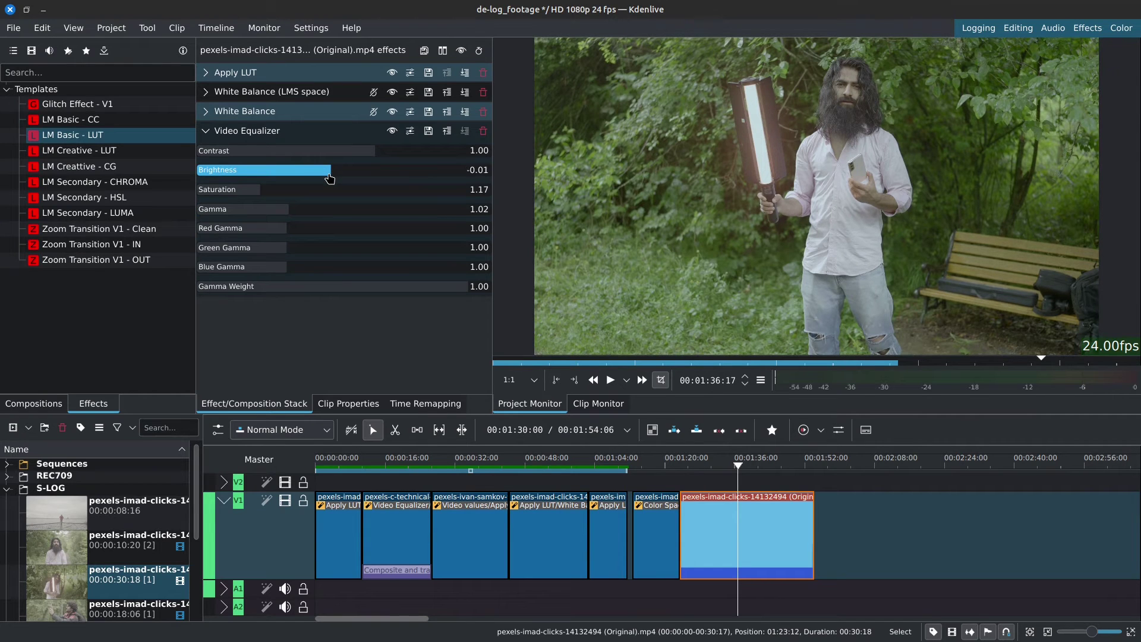
Apply the LM Creative - LUT template's effects to the clip
{"action": "left_click", "coordinate": [205, 131]}
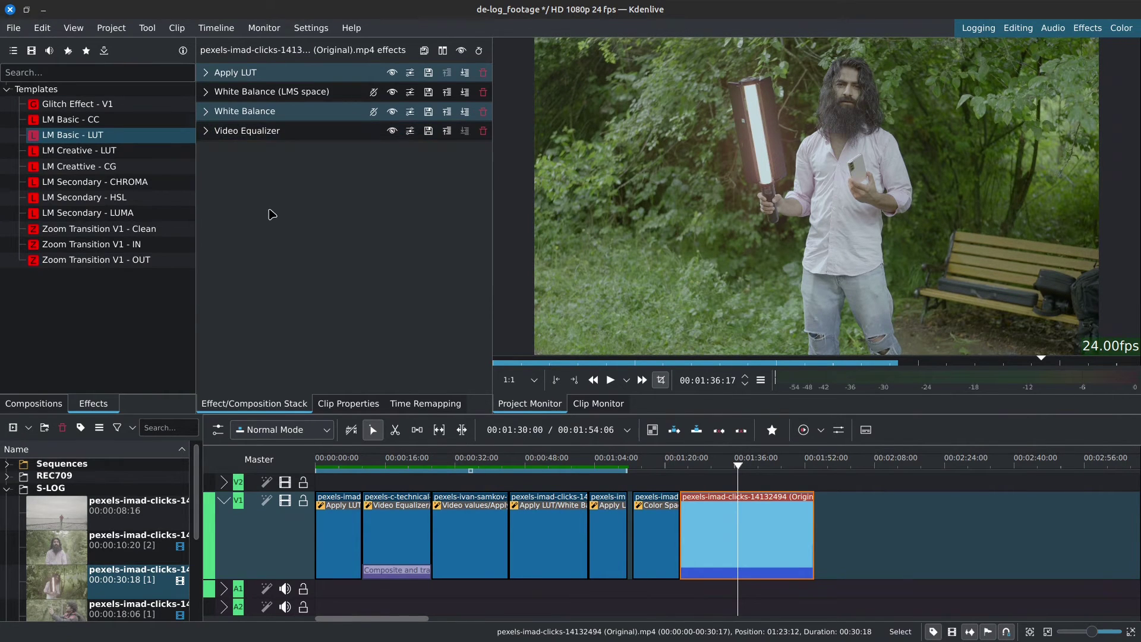
{"action": "left_click", "coordinate": [58, 152]}
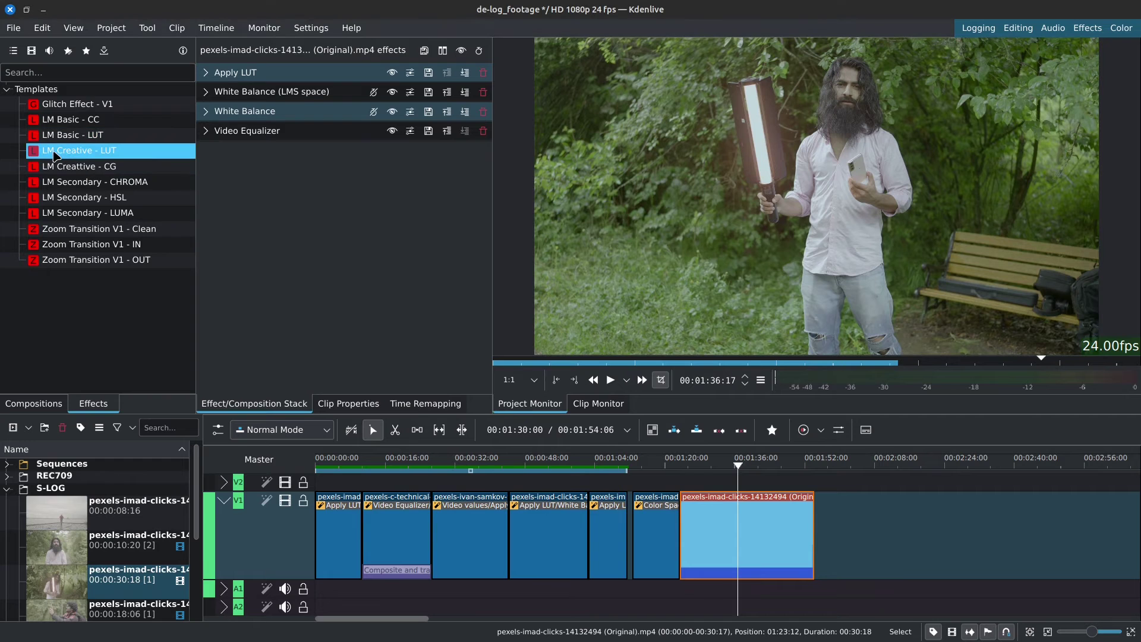
{"action": "double_click", "coordinate": [37, 157]}
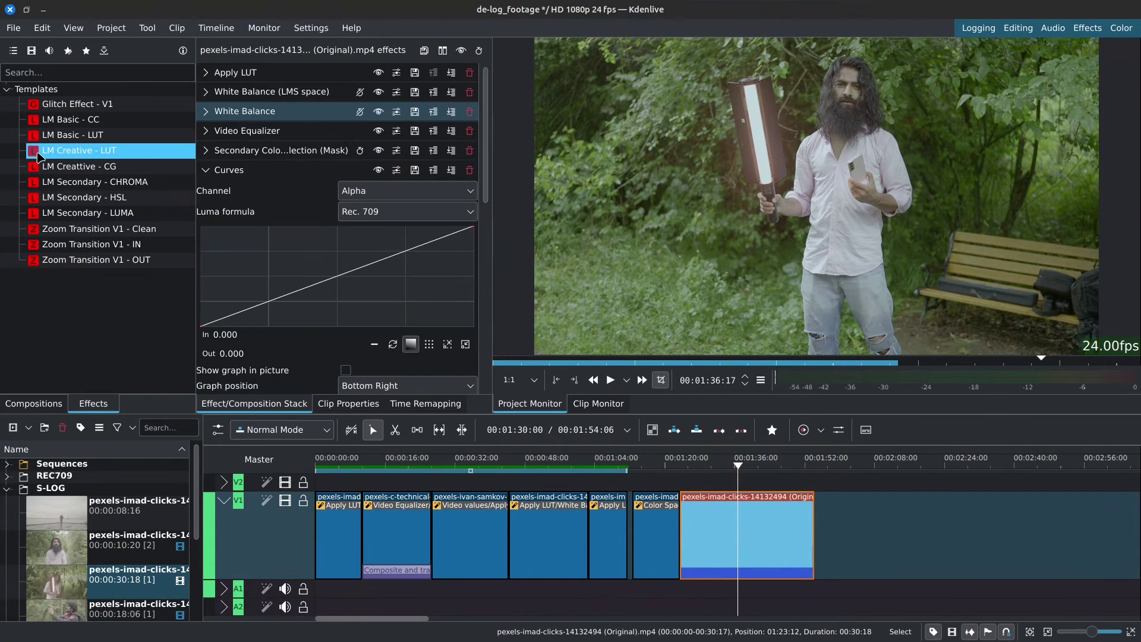
{"action": "left_click", "coordinate": [206, 170]}
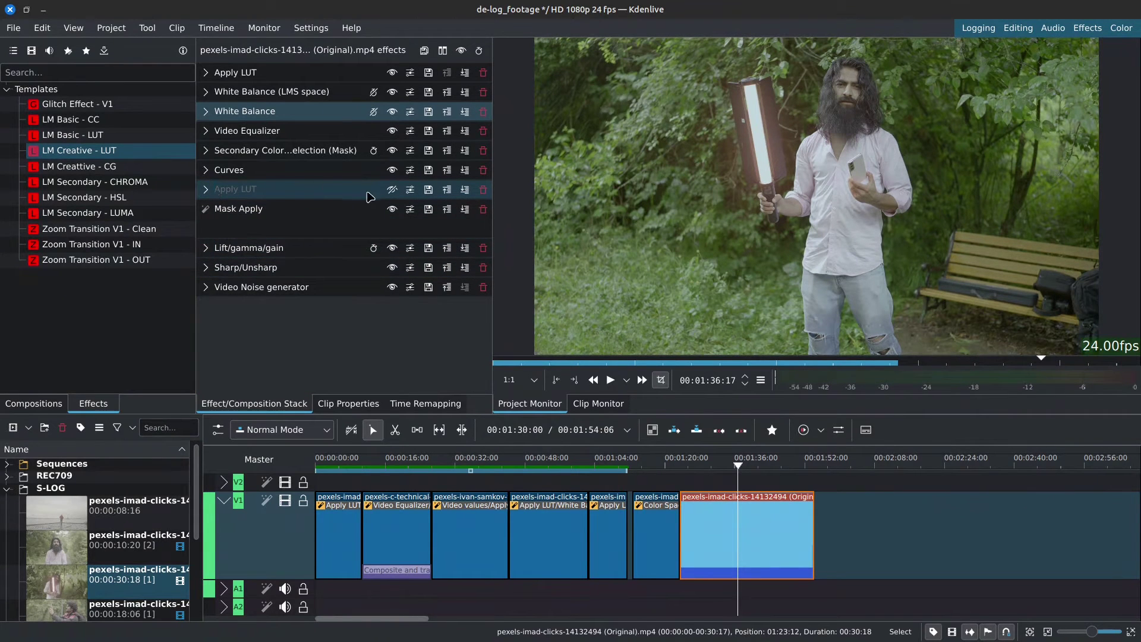
Re-enable the template's Apply LUT and toggle masking on Secondary Color Selection and Lift/gamma/gain
{"action": "left_click", "coordinate": [392, 190]}
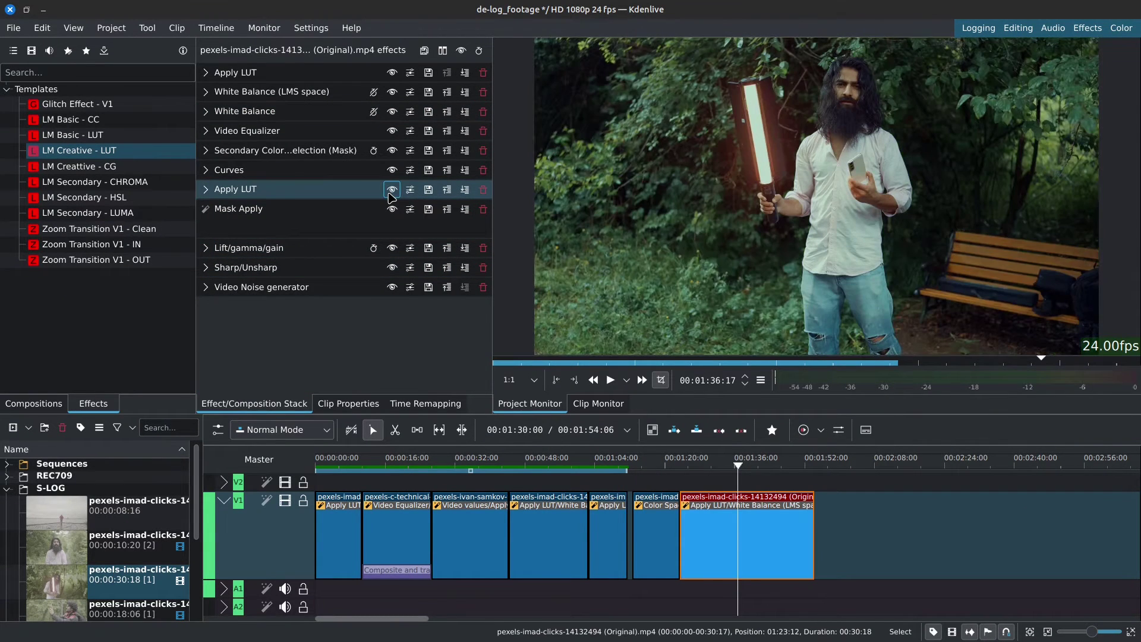
{"action": "left_click", "coordinate": [207, 151]}
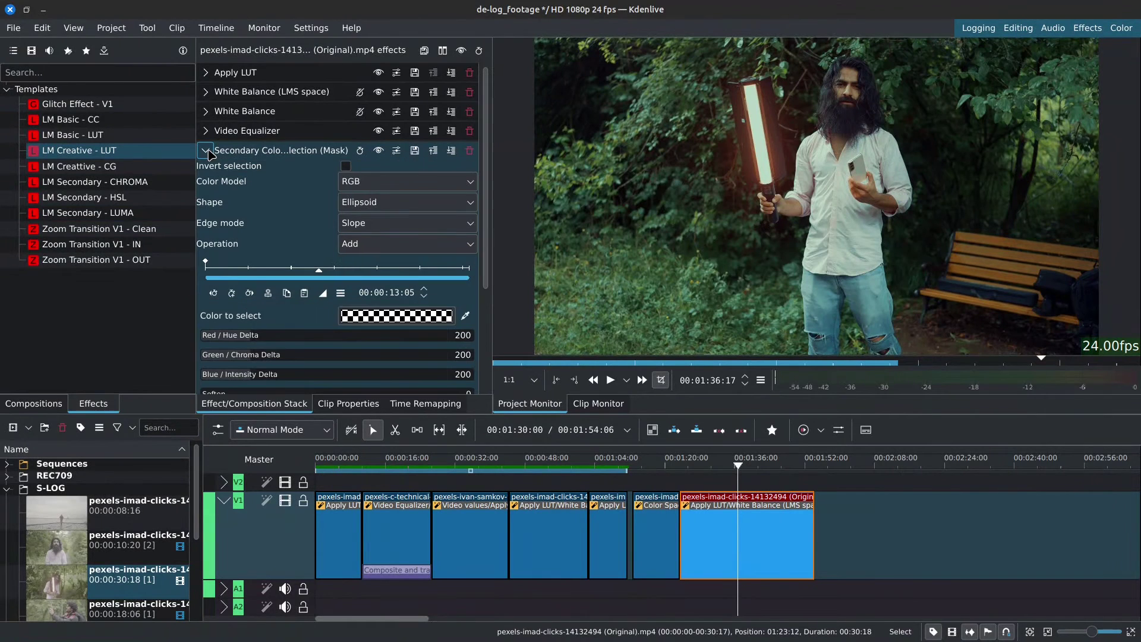
{"action": "left_click", "coordinate": [207, 151]}
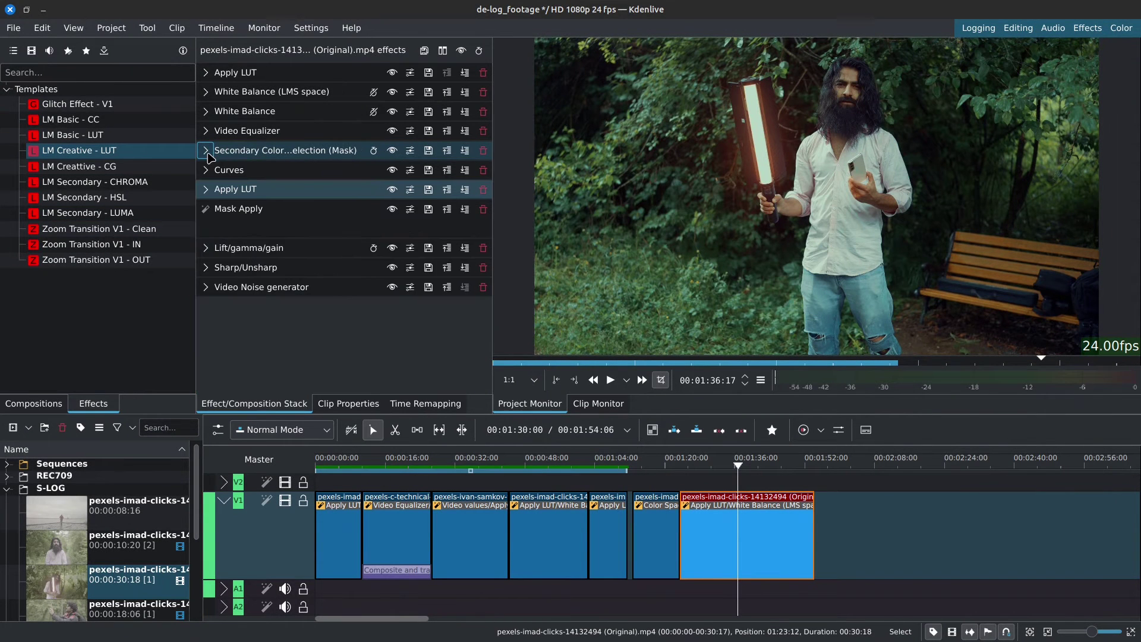
{"action": "left_click", "coordinate": [373, 151]}
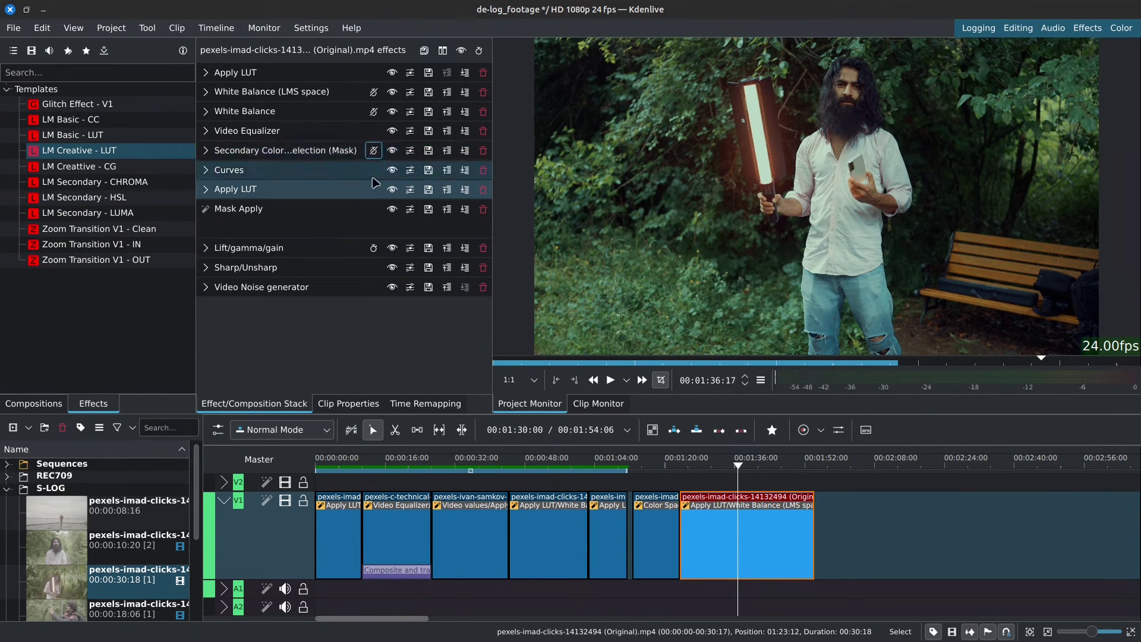
{"action": "left_click", "coordinate": [373, 248]}
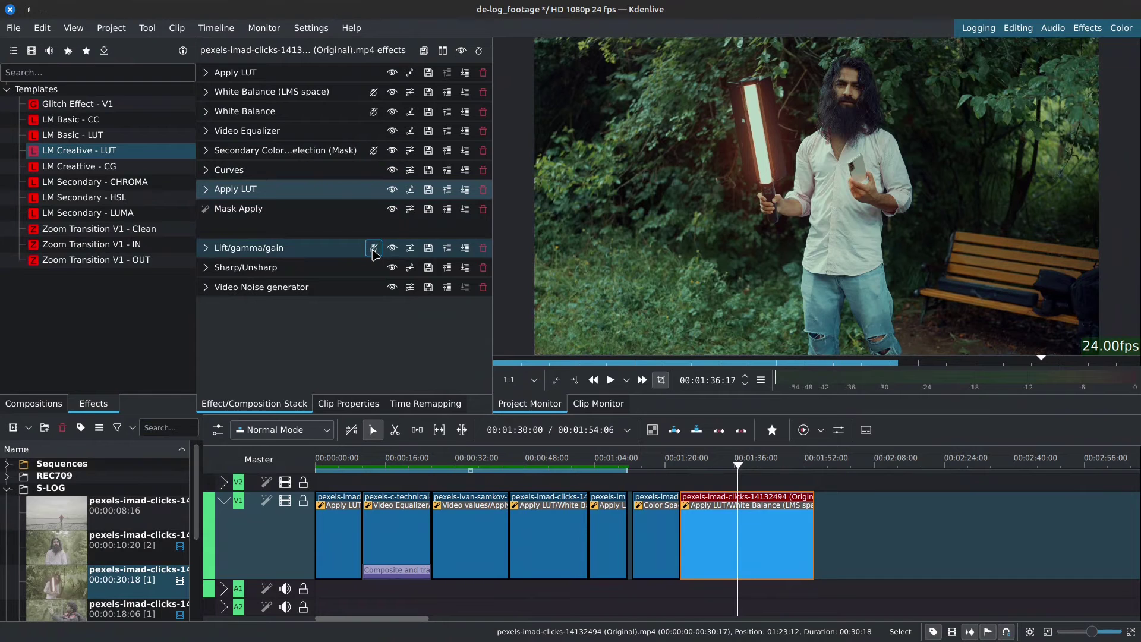
Keep Add as the Secondary Color Selection mask operation
{"action": "left_click", "coordinate": [206, 151]}
{"action": "left_click", "coordinate": [398, 250]}
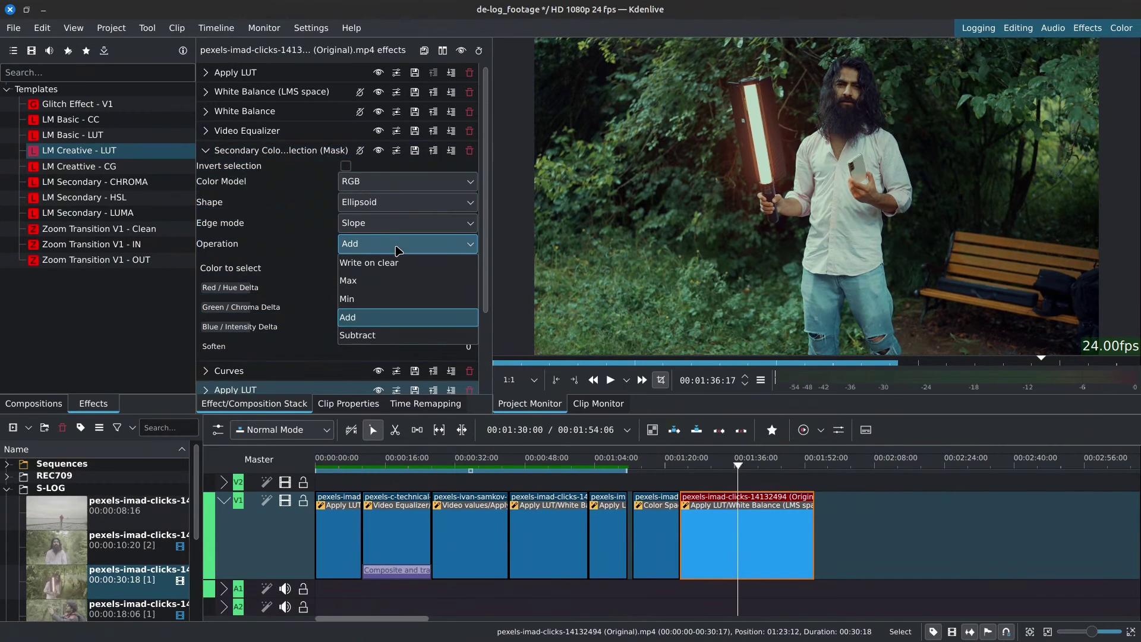
{"action": "left_click", "coordinate": [402, 247]}
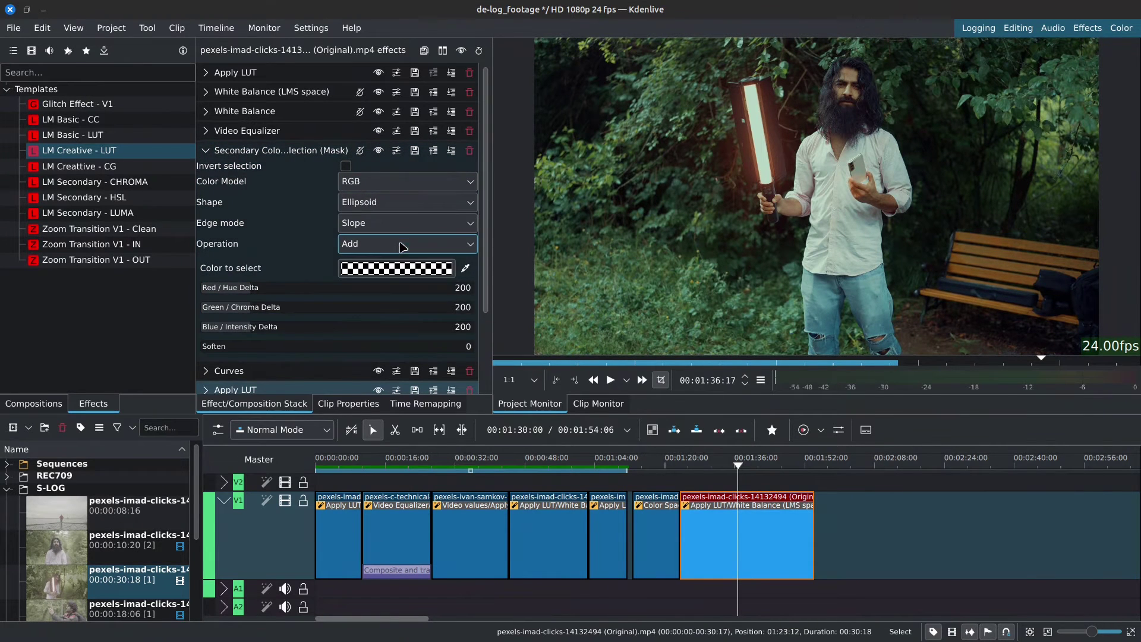
{"action": "left_click", "coordinate": [206, 151]}
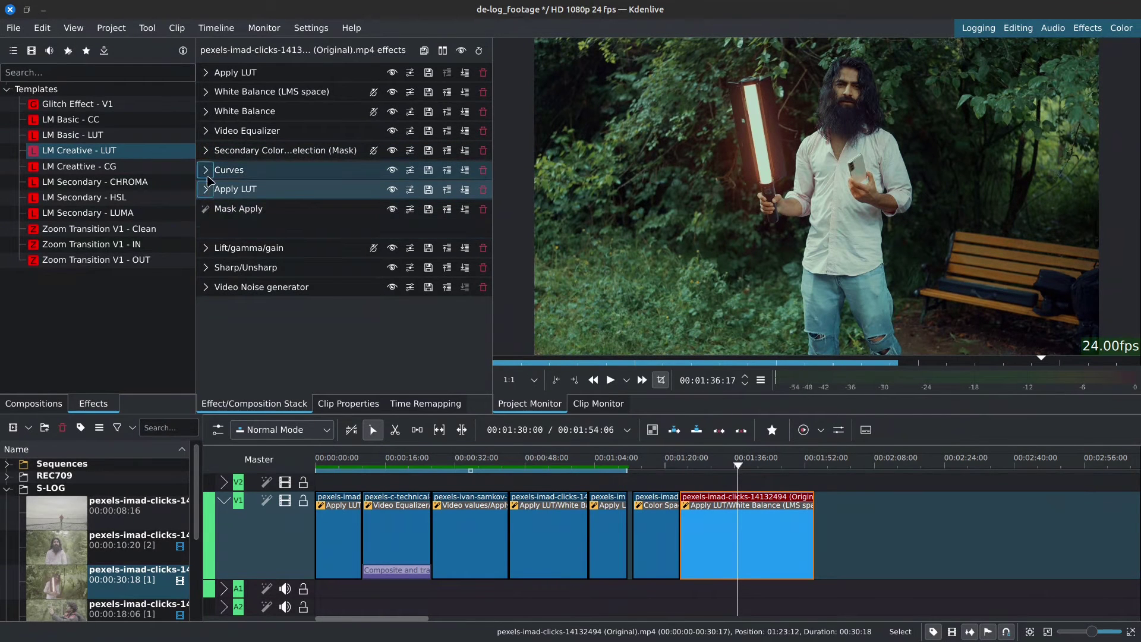
On the Curves Alpha channel, drag the top point down to output 0.845
{"action": "left_click", "coordinate": [206, 170]}
{"action": "left_click", "coordinate": [358, 195]}
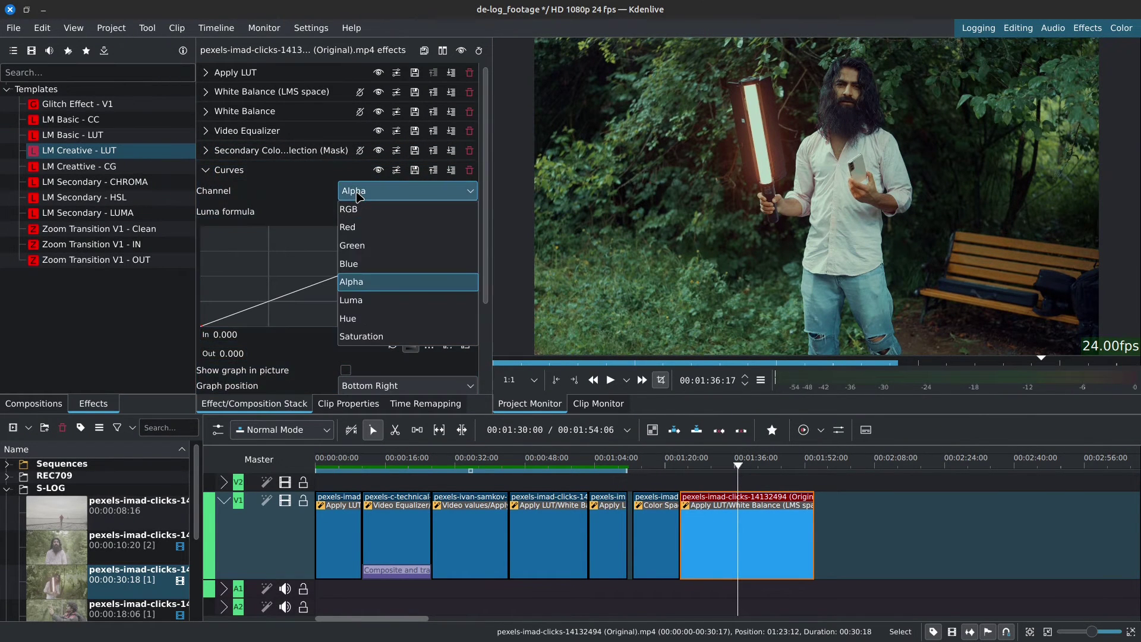
{"action": "left_click", "coordinate": [358, 196]}
{"action": "mouse_move", "coordinate": [473, 228]}
{"action": "left_mouse_down"}
{"action": "mouse_move", "coordinate": [485, 289]}
{"action": "mouse_move", "coordinate": [489, 228]}
{"action": "left_mouse_up"}
{"action": "double_click", "coordinate": [218, 172]}
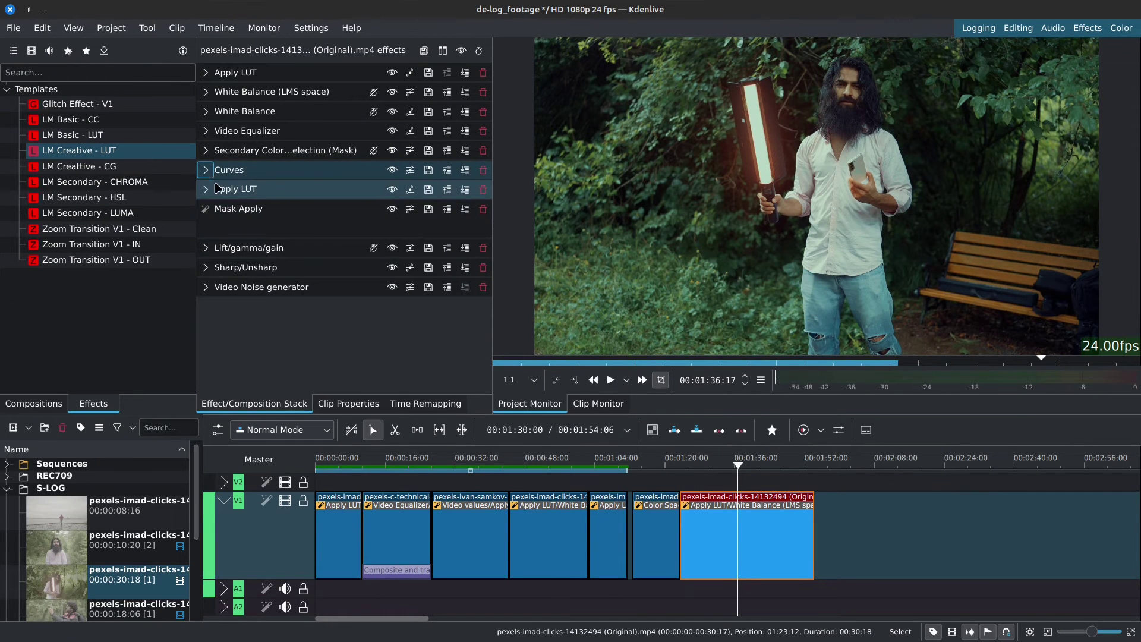
{"action": "left_click", "coordinate": [236, 222]}
{"action": "left_click", "coordinate": [237, 253]}
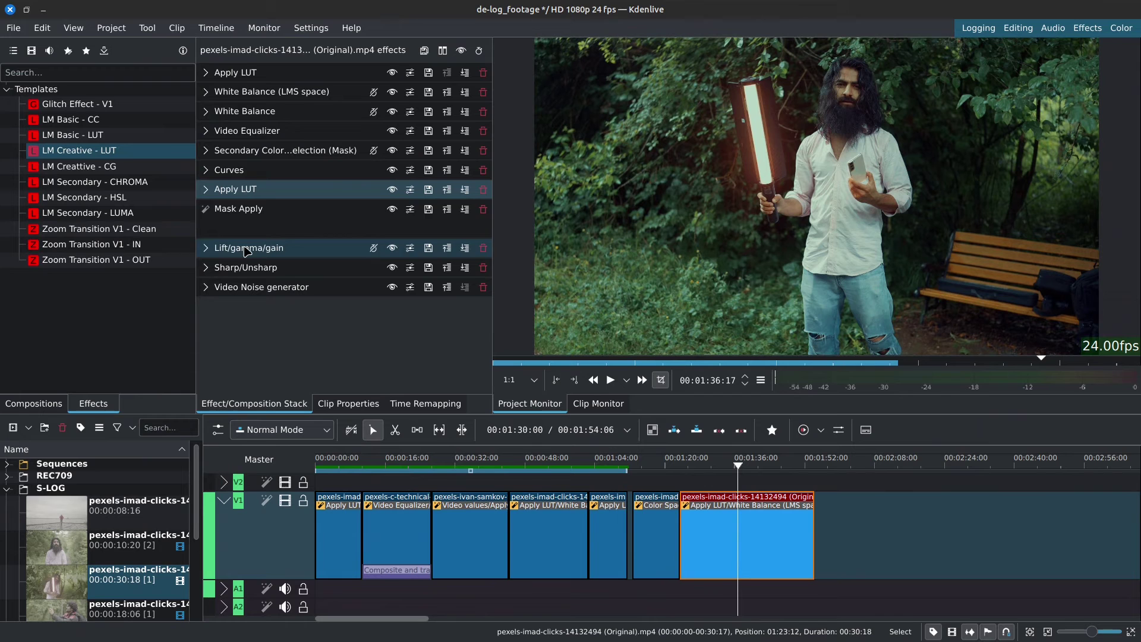
Insert a 3D FFT Denoiser above Sharp/Unsharp with Amount lowered to about 0.29
{"action": "left_click", "coordinate": [32, 51]}
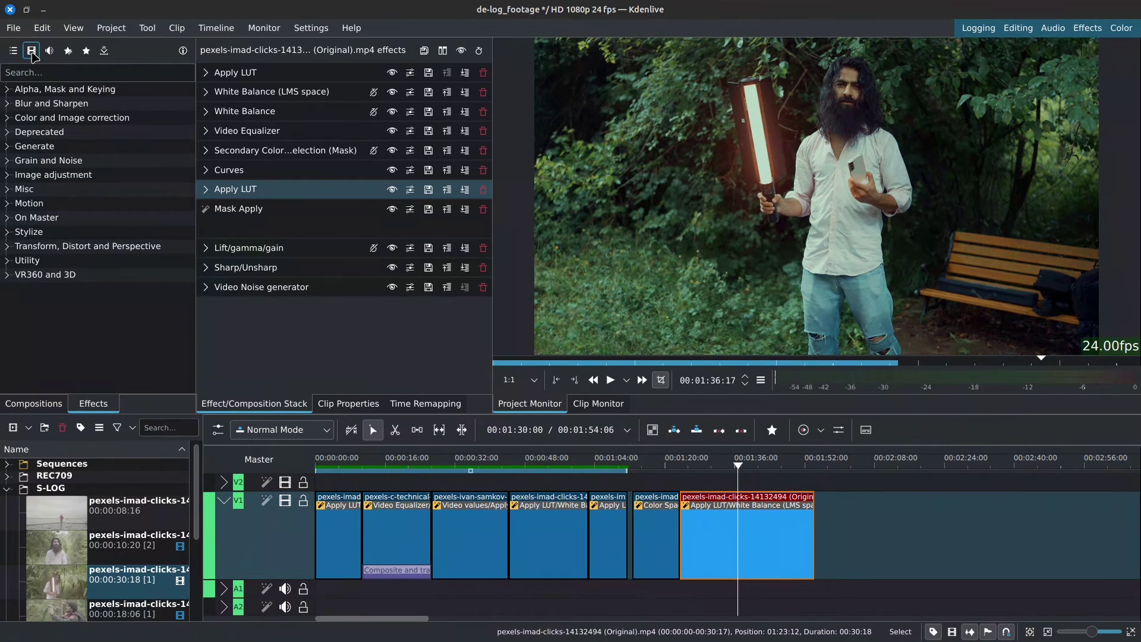
{"action": "left_click", "coordinate": [39, 71]}
{"action": "type", "text": "denoi"}
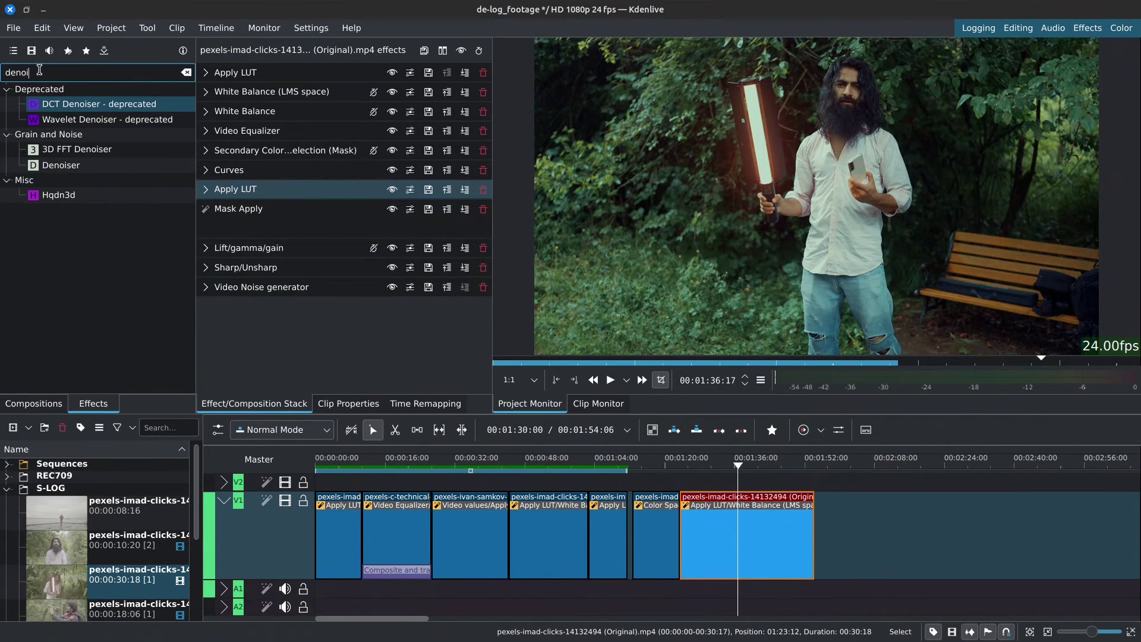
{"action": "left_click_drag", "start_coordinate": [67, 154], "coordinate": [277, 271]}
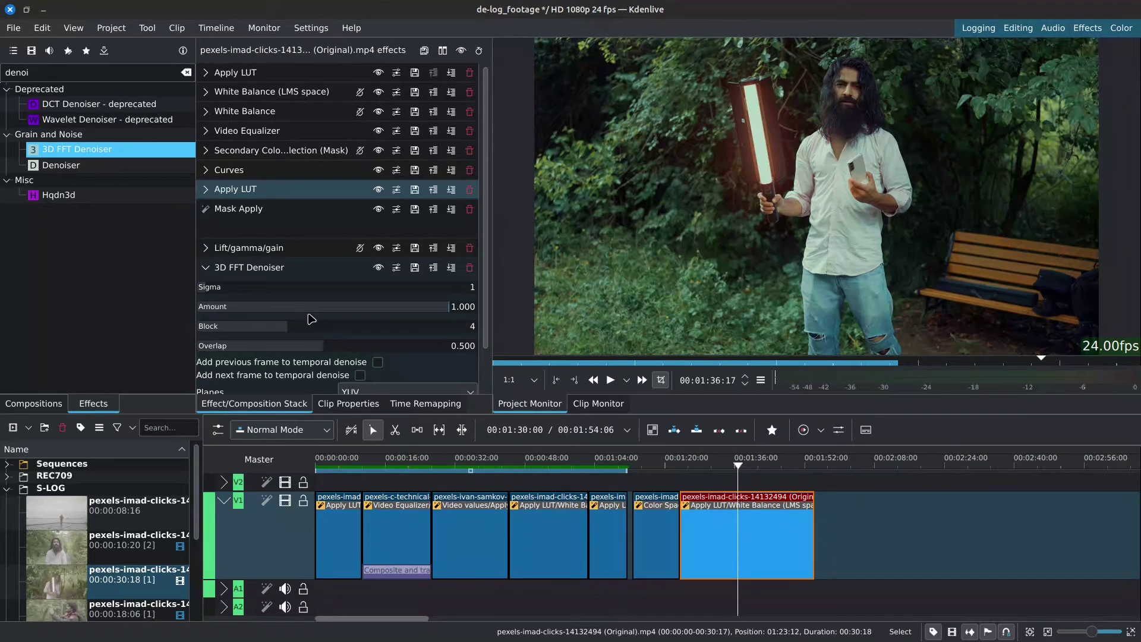
{"action": "left_click", "coordinate": [271, 311]}
{"action": "mouse_move", "coordinate": [276, 311]}
{"action": "left_mouse_down"}
{"action": "mouse_move", "coordinate": [286, 310]}
{"action": "mouse_move", "coordinate": [267, 310]}
{"action": "left_mouse_up"}
{"action": "left_click", "coordinate": [205, 268]}
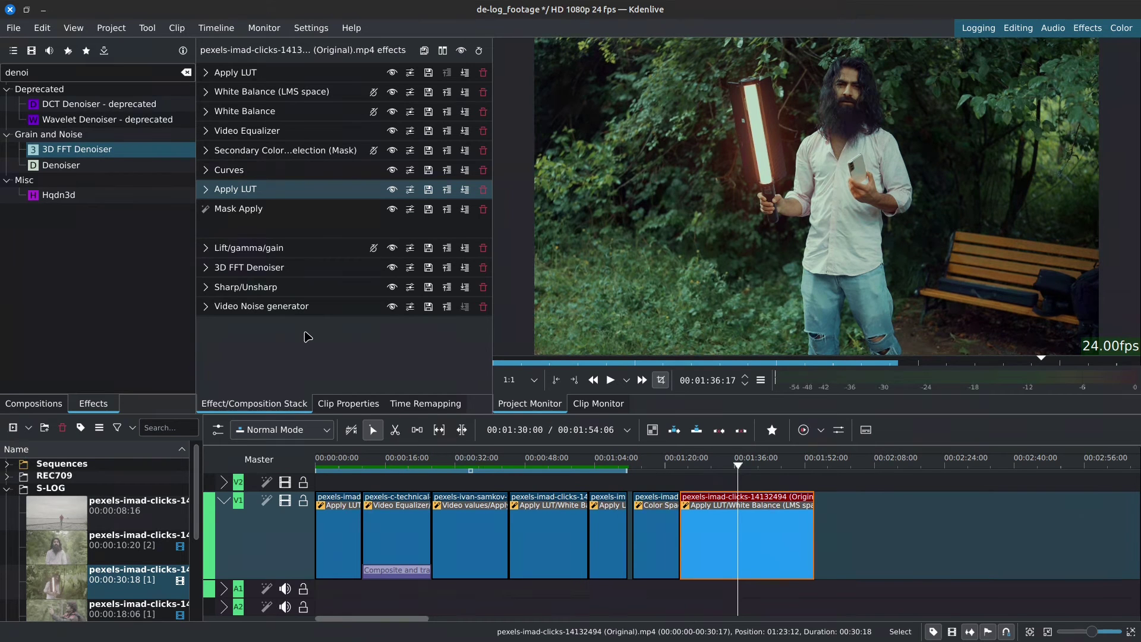
Confirm the Apply LUT effect uses the CINEMATIC LUT
{"action": "left_click", "coordinate": [206, 189]}
{"action": "left_click", "coordinate": [312, 214]}
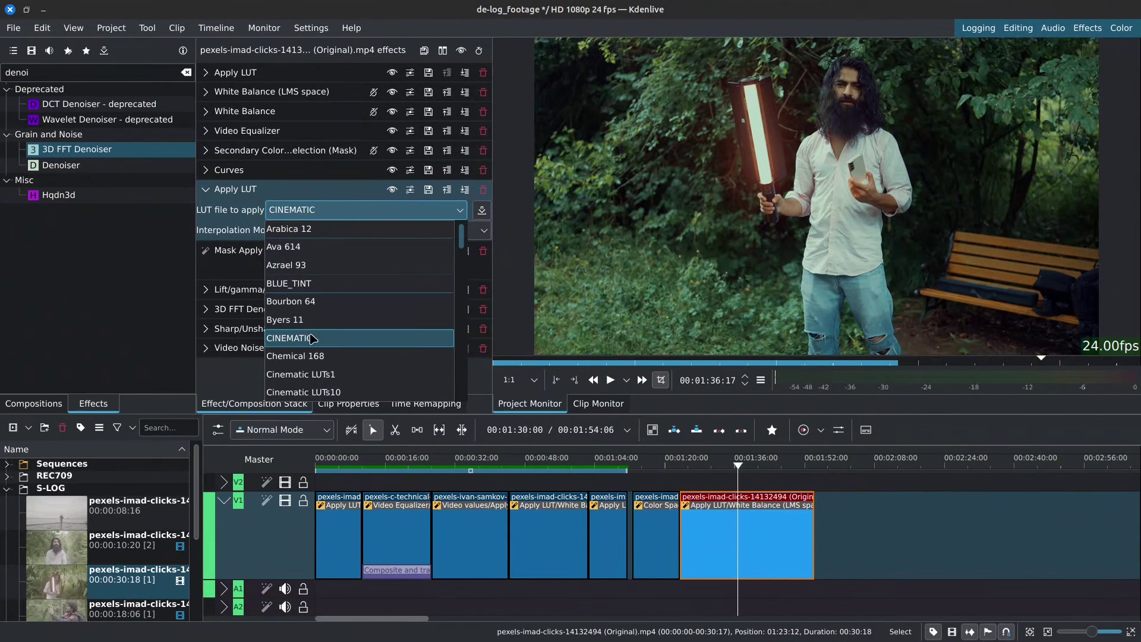
{"action": "left_click", "coordinate": [333, 339]}
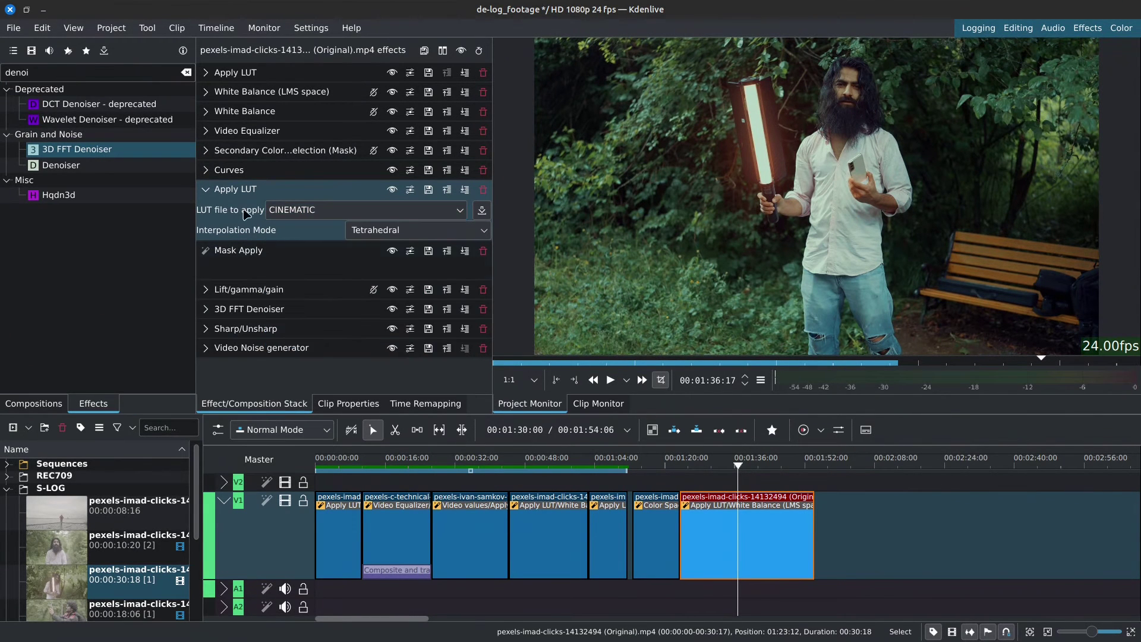
{"action": "left_click", "coordinate": [206, 189]}
In Lift/gamma/gain, lower Lift to 0.491 and raise Gamma to 1.114
{"action": "left_click", "coordinate": [208, 248]}
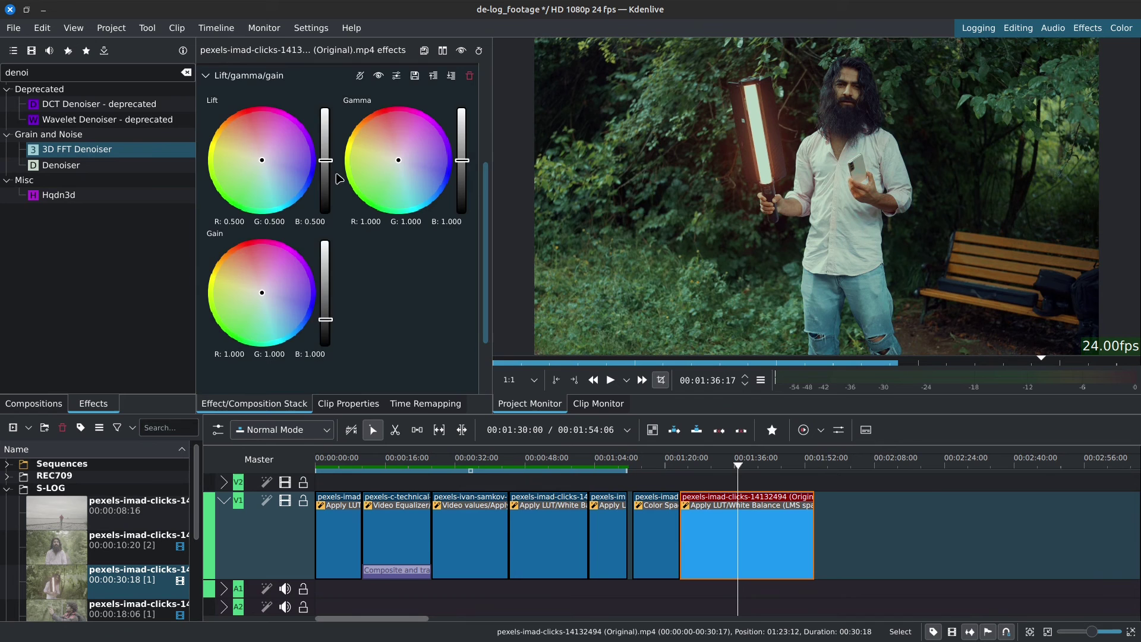
{"action": "left_click", "coordinate": [325, 161]}
{"action": "left_click_drag", "start_coordinate": [462, 161], "coordinate": [461, 154]}
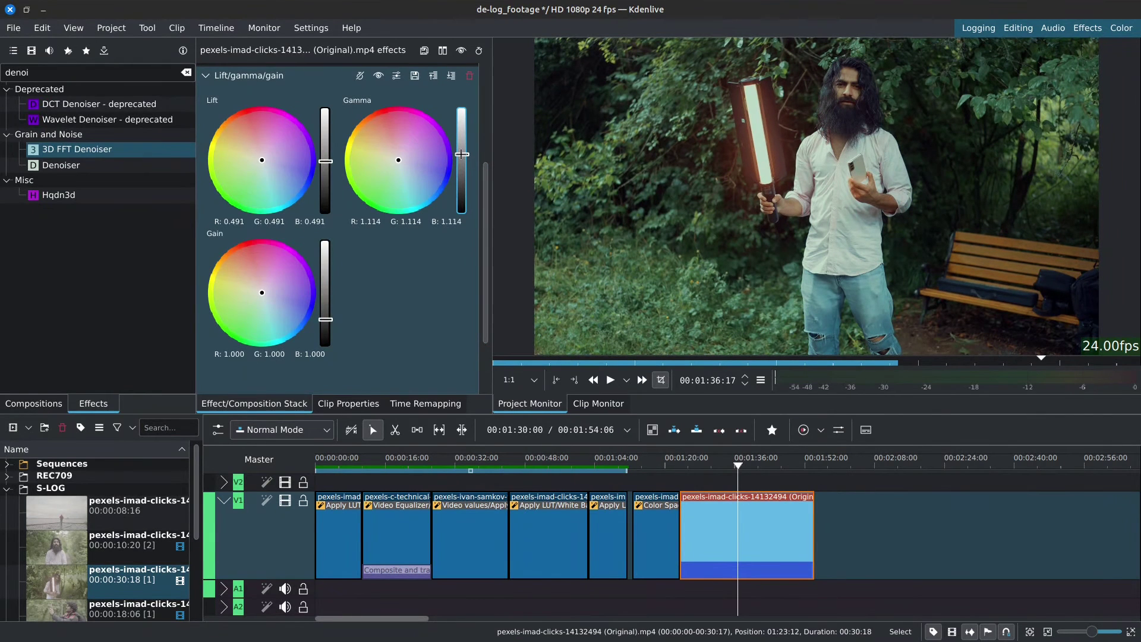
{"action": "left_click", "coordinate": [206, 76]}
Set the Video Noise generator's overall strength to 5 with Temporal noise
{"action": "left_click", "coordinate": [205, 287]}
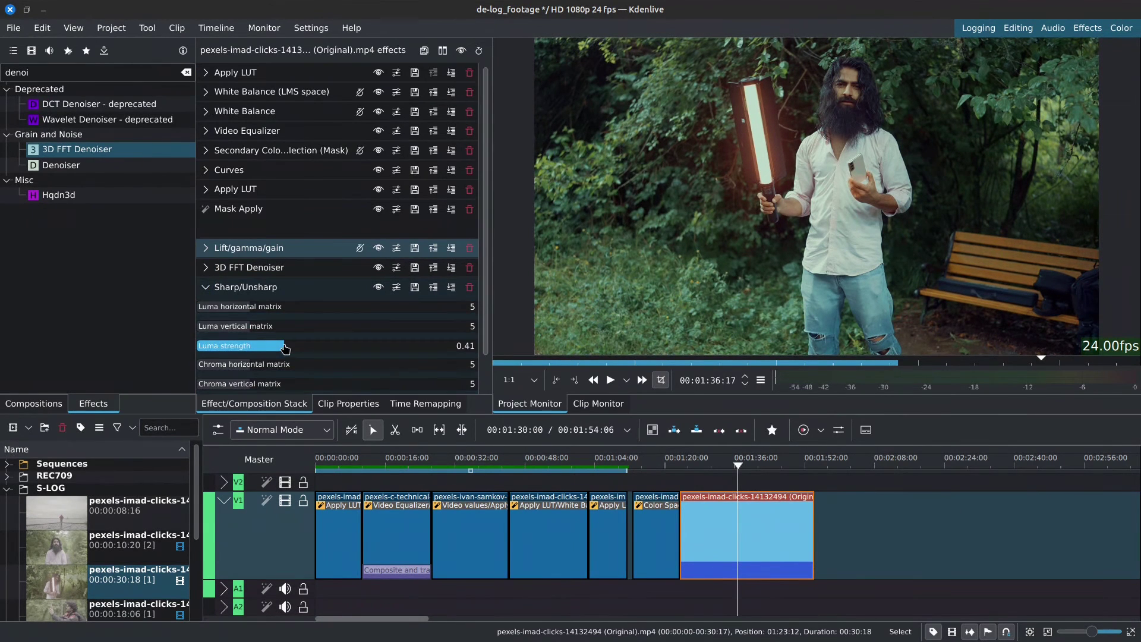
{"action": "left_click", "coordinate": [206, 287]}
{"action": "left_click_drag", "start_coordinate": [484, 256], "coordinate": [485, 379]}
{"action": "left_click", "coordinate": [202, 112]}
{"action": "left_click", "coordinate": [210, 210]}
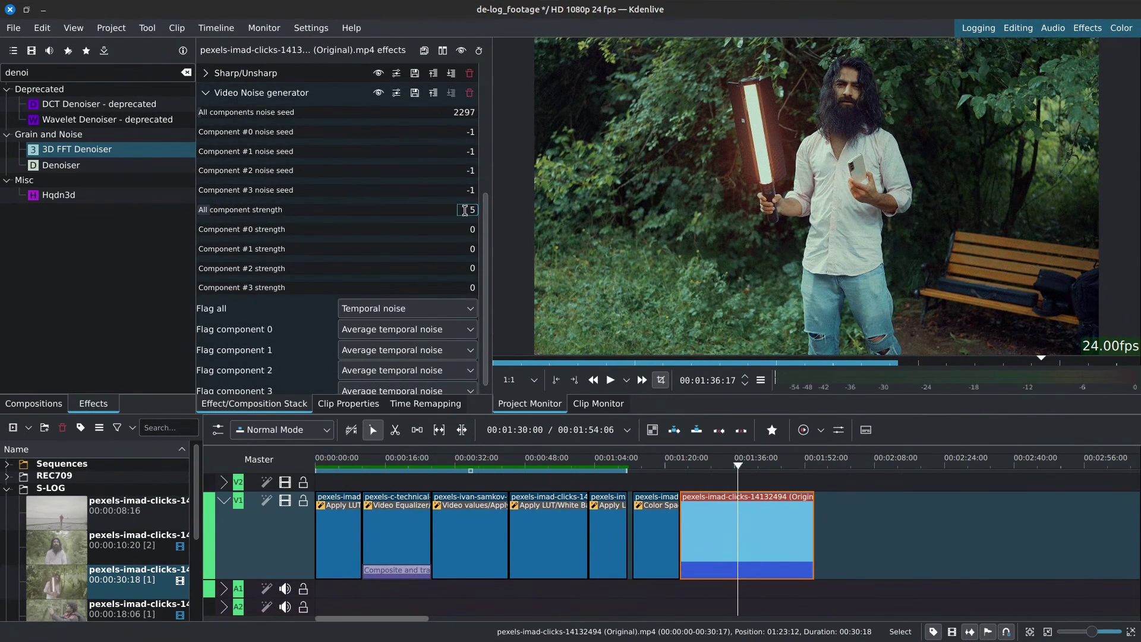
{"action": "left_click", "coordinate": [368, 308]}
{"action": "left_click", "coordinate": [357, 370]}
{"action": "left_click", "coordinate": [206, 92]}
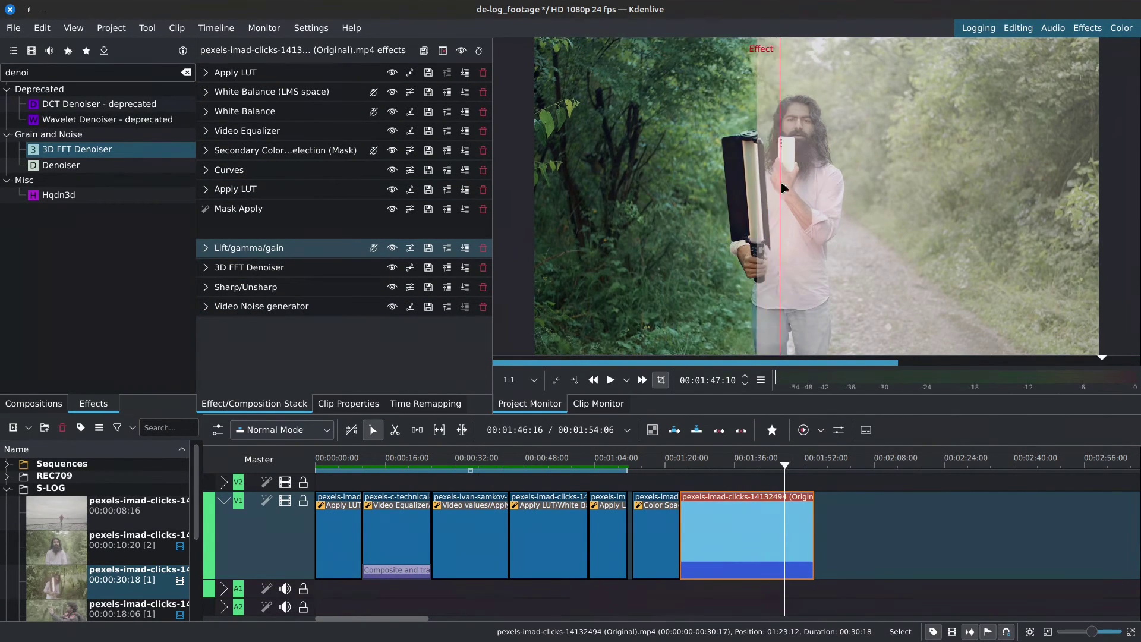
Show the graded clip split against the ungraded original in the Project Monitor
{"action": "left_click", "coordinate": [443, 52]}
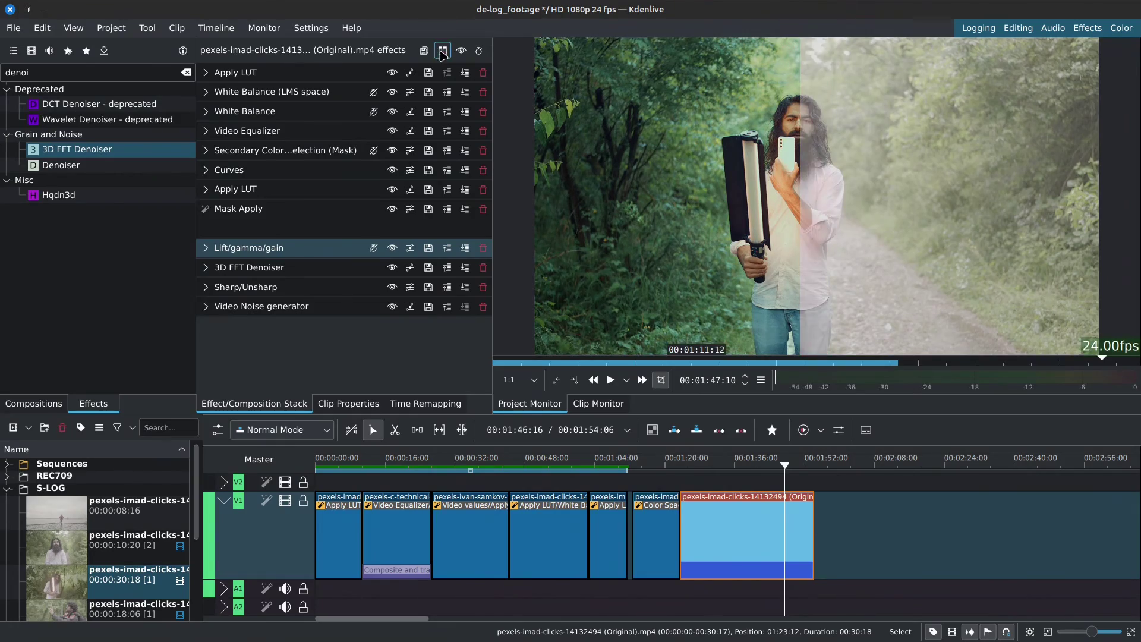